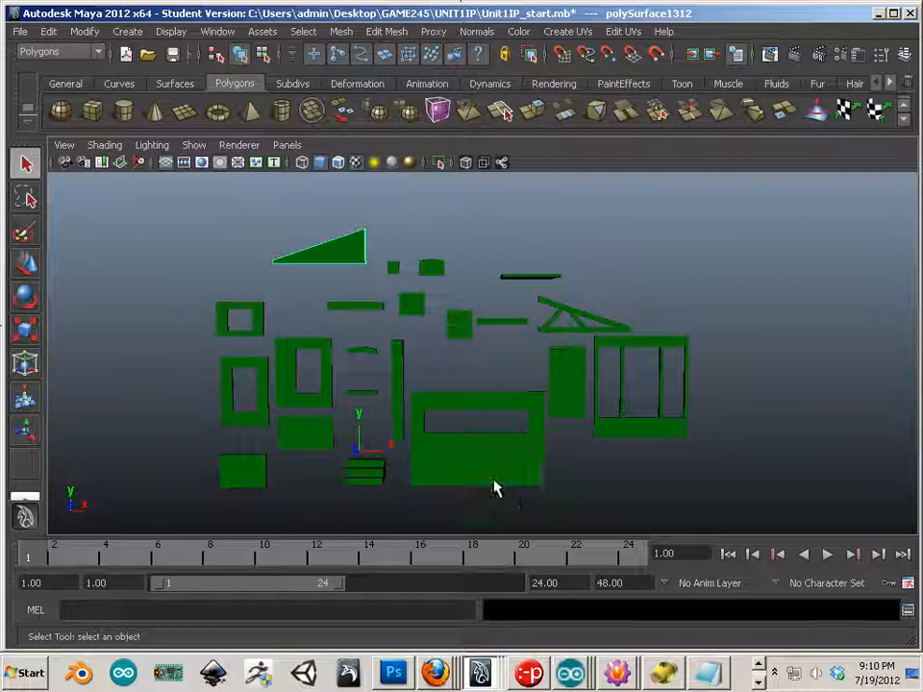
Step: Inspect the green building pieces in the viewport by selecting them all, and clear the selection
{"action": "left_click", "coordinate": [486, 448]}
{"action": "left_click", "coordinate": [557, 395]}
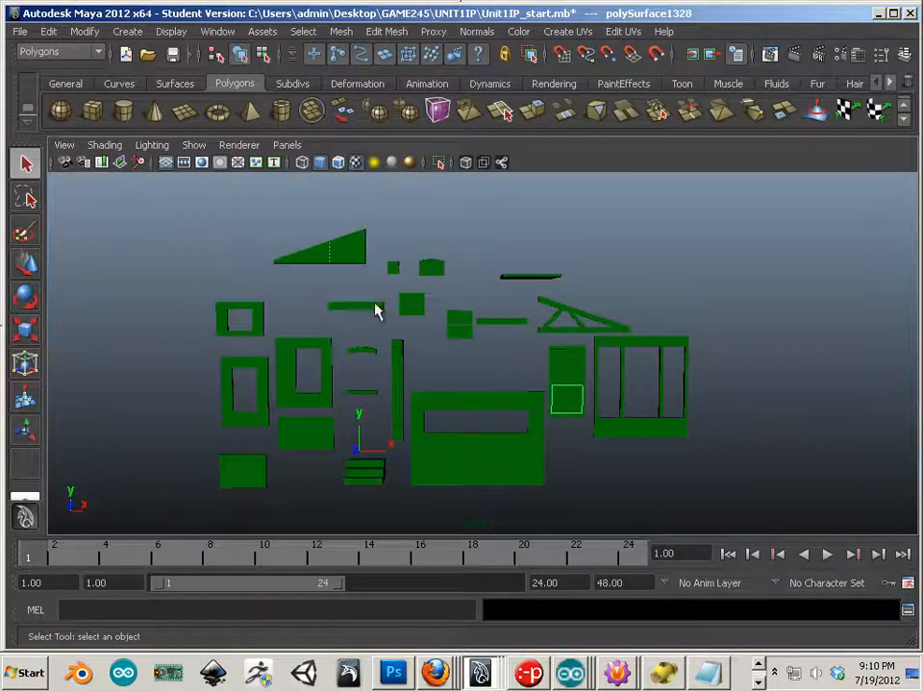
{"action": "left_click_drag", "start_coordinate": [202, 206], "coordinate": [716, 514]}
{"action": "middle_click_drag", "start_coordinate": [607, 408], "coordinate": [609, 397], "text": "alt"}
{"action": "right_click_drag", "start_coordinate": [569, 397], "coordinate": [605, 411], "text": "alt"}
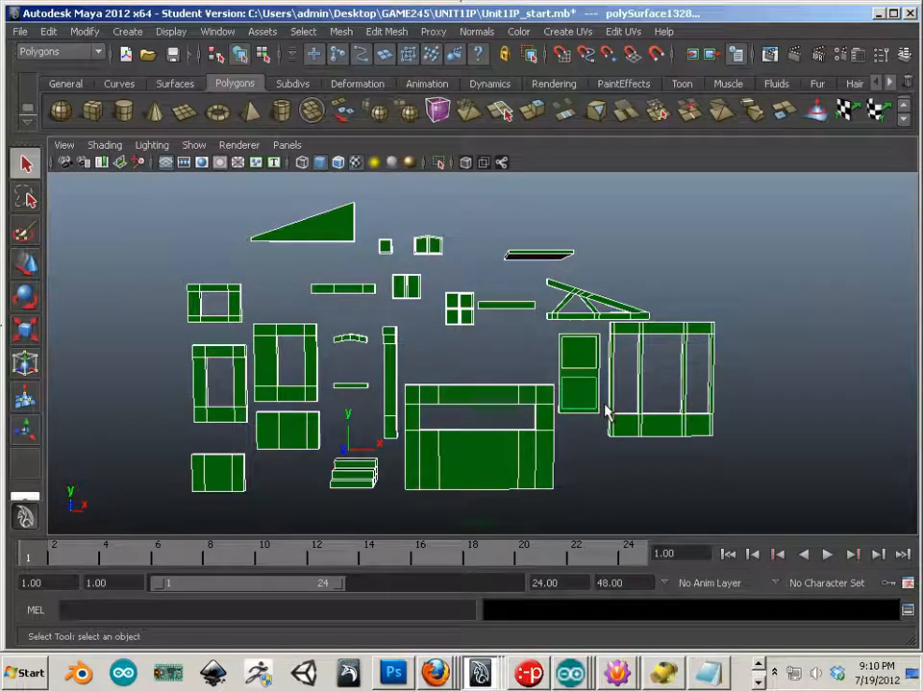
{"action": "left_click", "coordinate": [607, 465]}
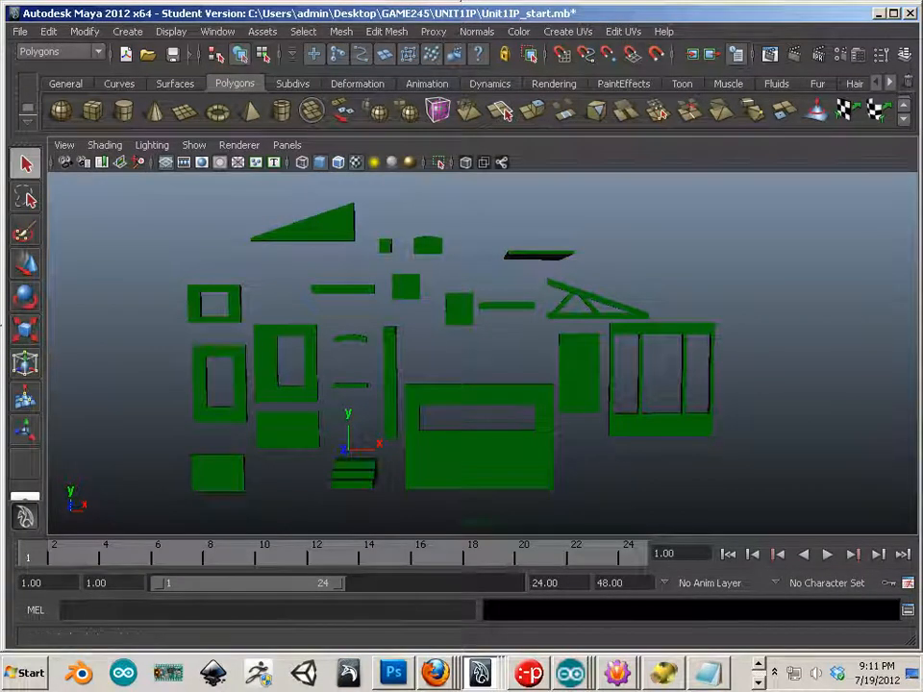
Step: Show the textures in the Hypershade and open the Desktop folder in Windows Explorer
{"action": "left_click_drag", "start_coordinate": [922, 279], "coordinate": [249, 33]}
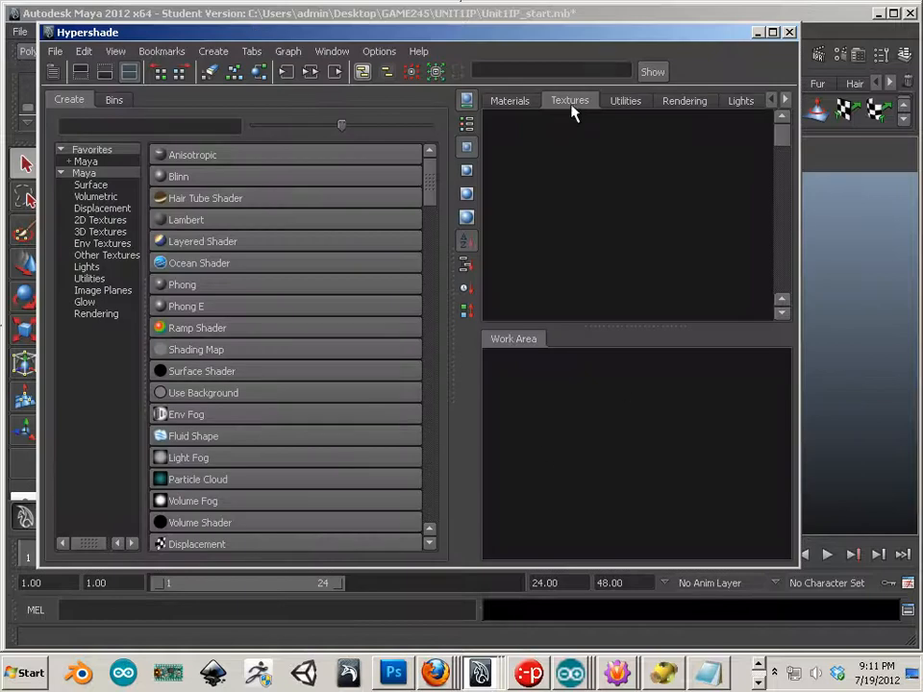
{"action": "left_click", "coordinate": [31, 673]}
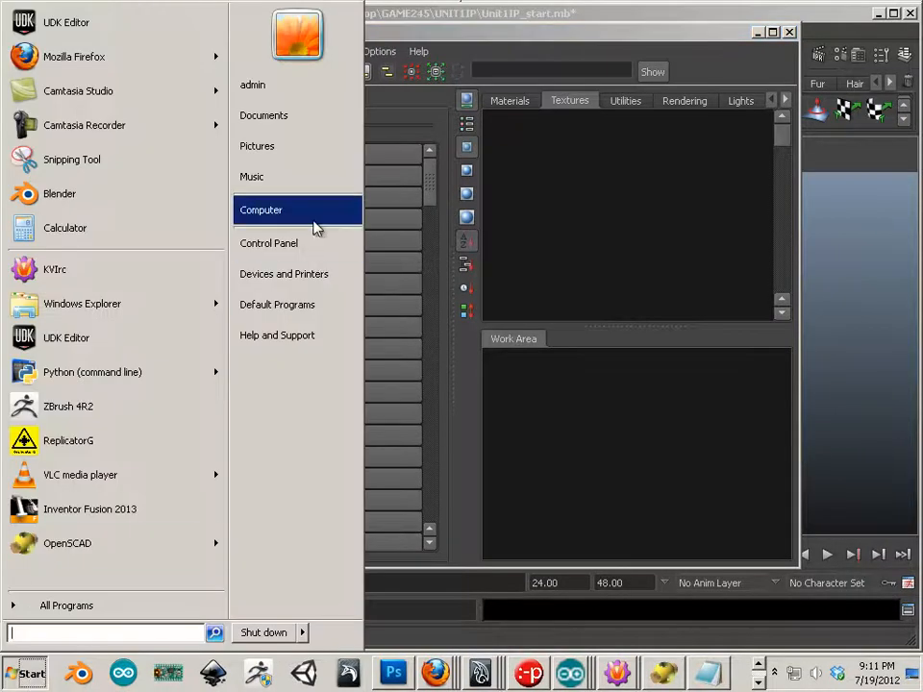
{"action": "left_click", "coordinate": [304, 214]}
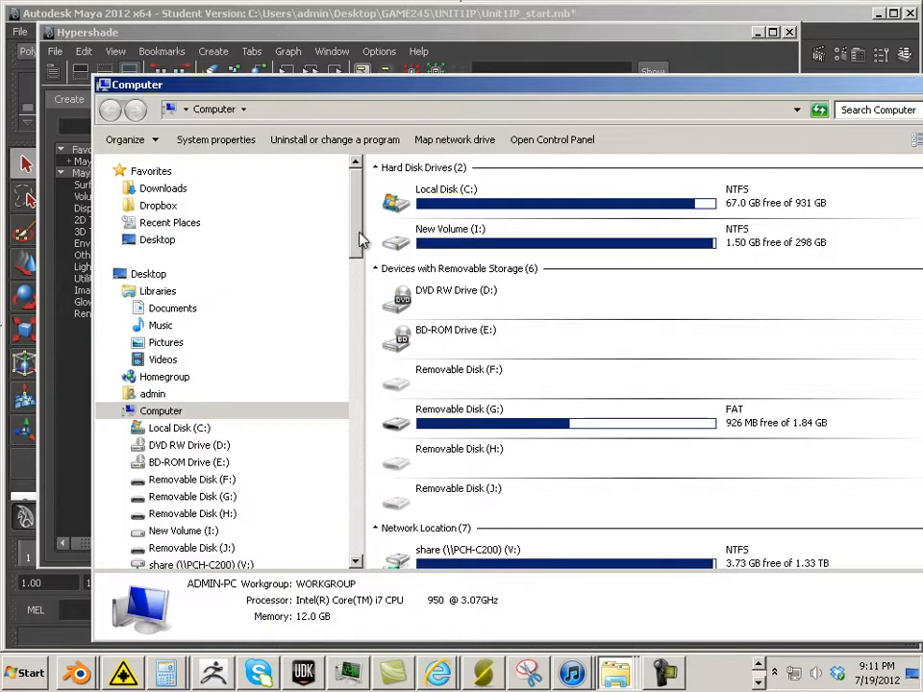
{"action": "mouse_move", "coordinate": [361, 241]}
{"action": "left_mouse_down"}
{"action": "mouse_move", "coordinate": [357, 555]}
{"action": "mouse_move", "coordinate": [338, 349]}
{"action": "mouse_move", "coordinate": [352, 254]}
{"action": "left_mouse_up"}
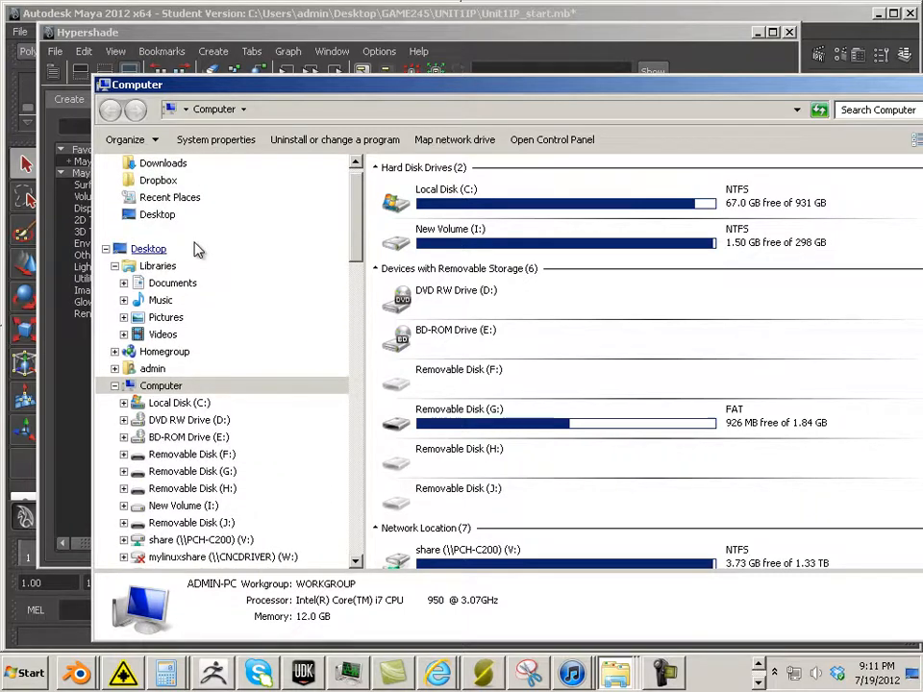
{"action": "left_click", "coordinate": [166, 252]}
{"action": "left_click", "coordinate": [579, 381]}
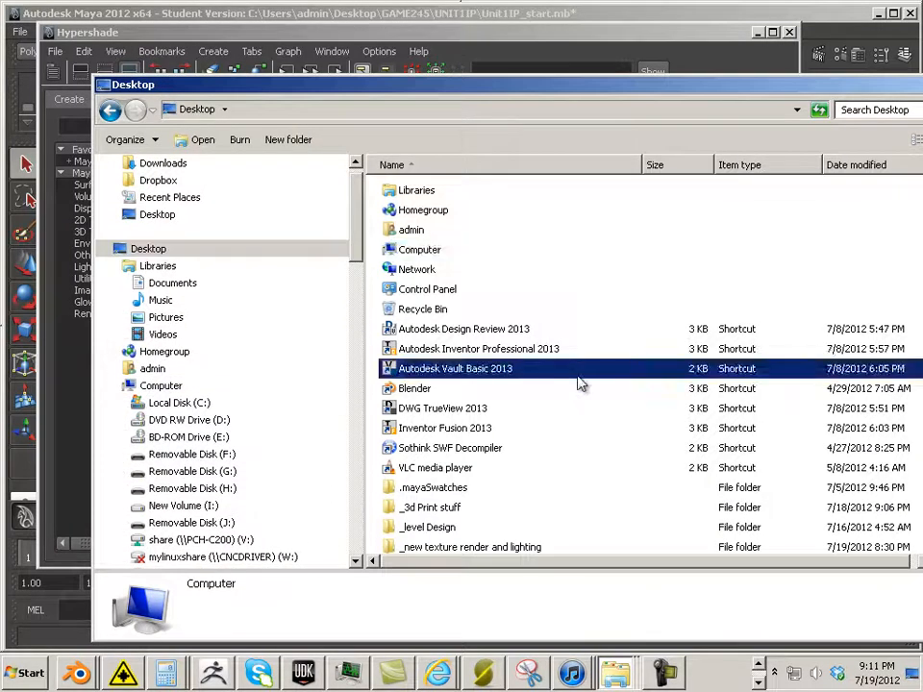
Step: Open the UNIT1IP folder inside the Desktop's GAME245 folder and select UV_Text_cm.tga
{"action": "scroll", "coordinate": [579, 383], "scroll_direction": "down", "scroll_amount": 5}
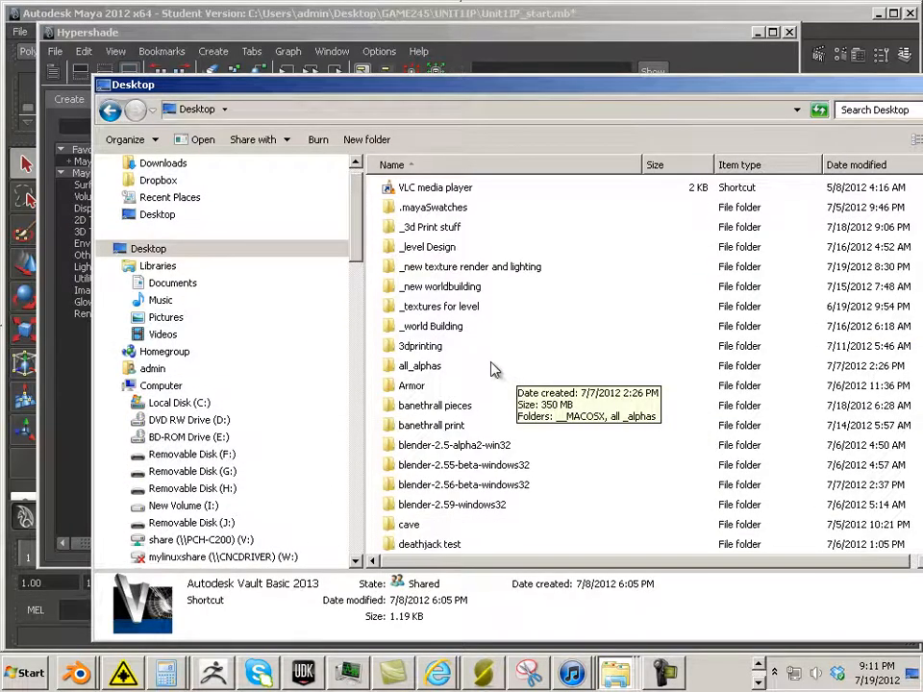
{"action": "scroll", "coordinate": [492, 369], "scroll_direction": "down", "scroll_amount": 4}
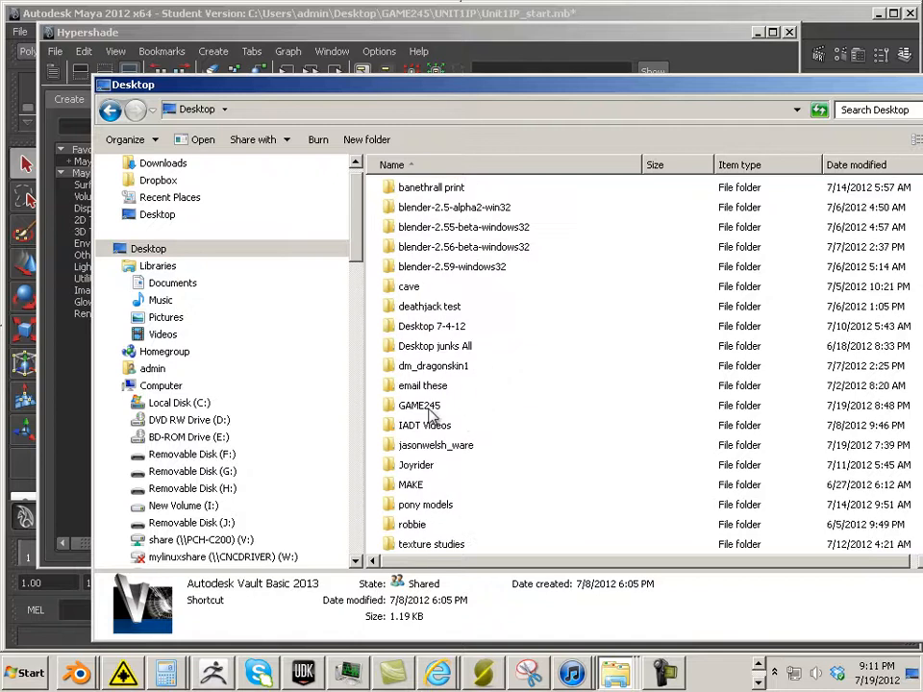
{"action": "double_click", "coordinate": [429, 408]}
{"action": "left_click", "coordinate": [407, 190]}
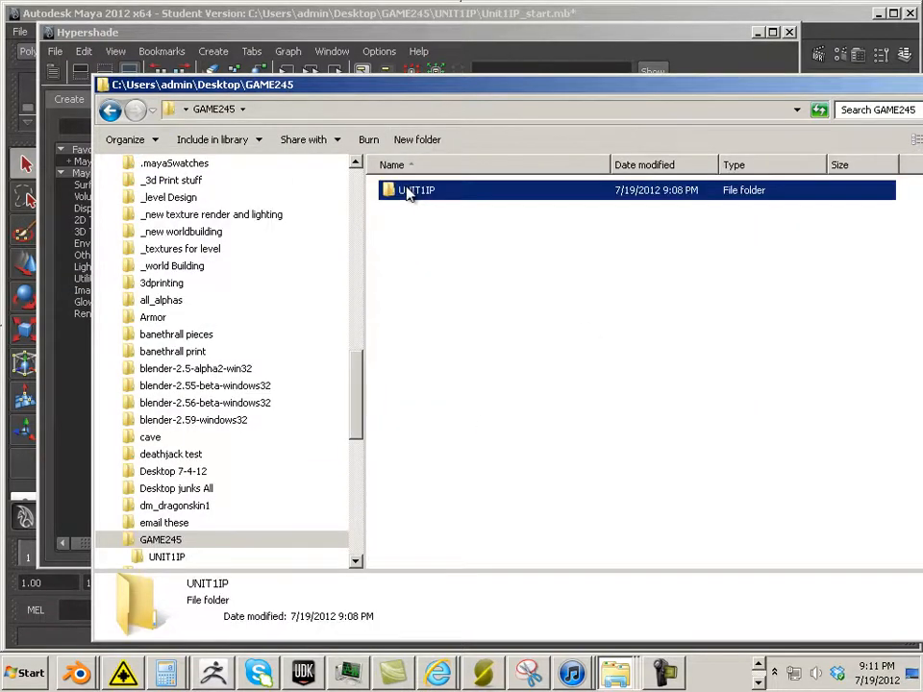
{"action": "double_click", "coordinate": [408, 191]}
{"action": "left_click", "coordinate": [750, 248]}
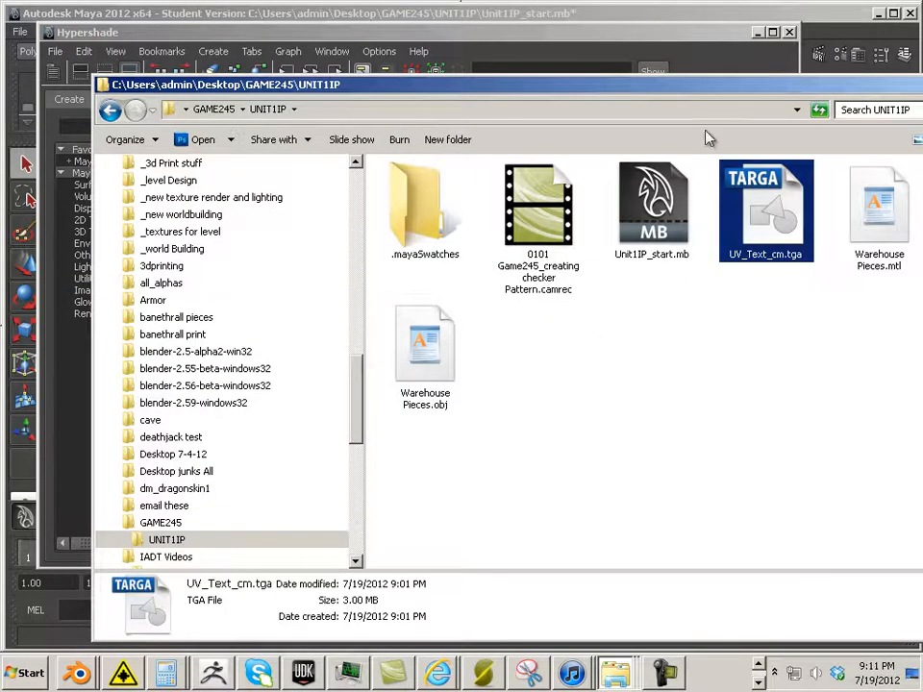
Step: Import UV_Text_cm.tga from Windows Explorer into the Hypershade's textures and move the Explorer window out of the way
{"action": "left_click_drag", "start_coordinate": [618, 96], "coordinate": [491, 346]}
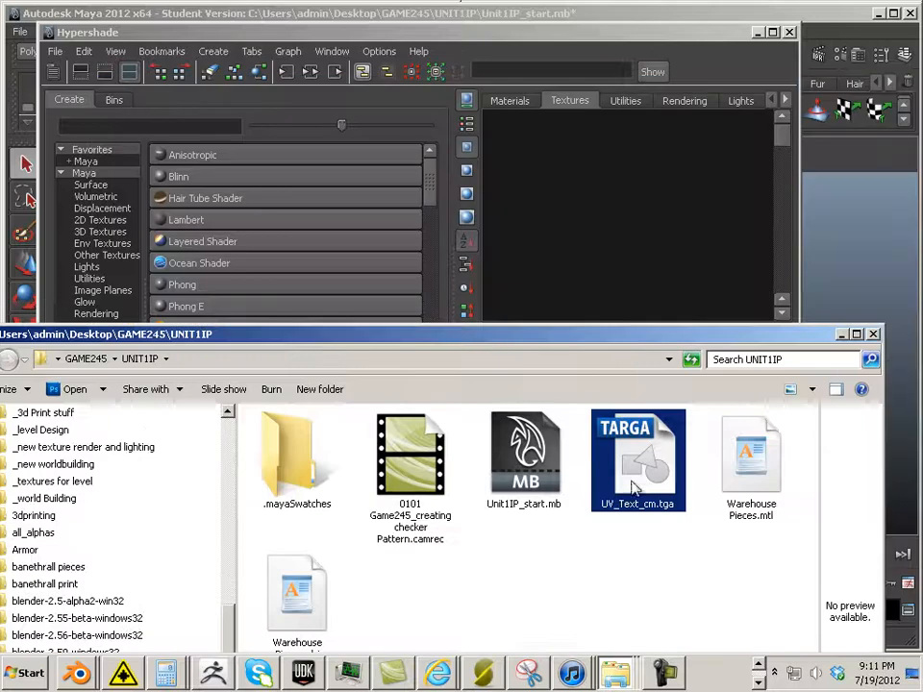
{"action": "left_click_drag", "start_coordinate": [631, 395], "coordinate": [591, 196]}
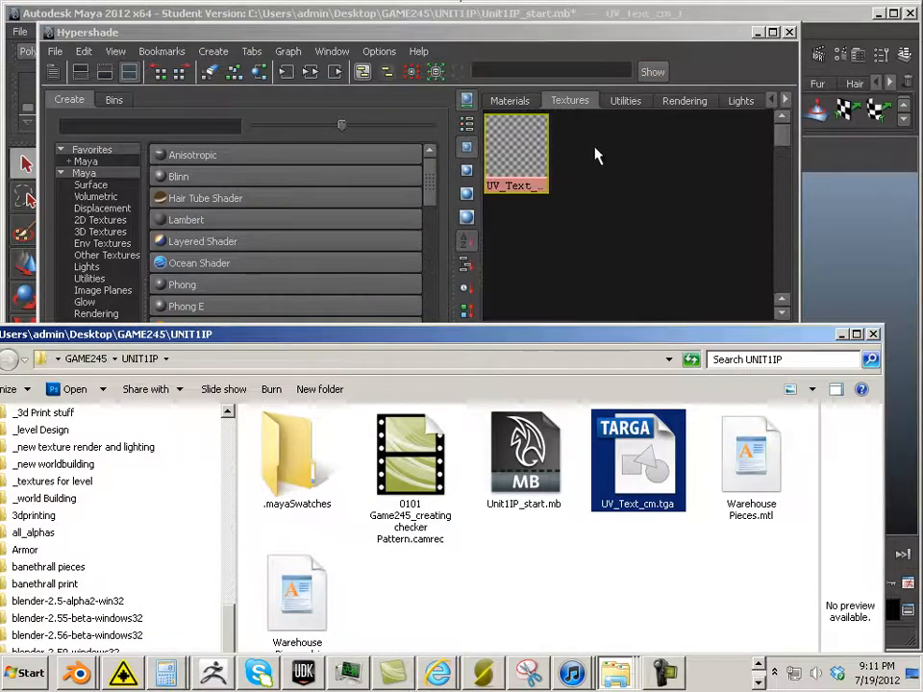
{"action": "left_click_drag", "start_coordinate": [493, 328], "coordinate": [922, 396]}
Step: Bring up the Hypershade again from Maya's rendering editors
{"action": "left_click_drag", "start_coordinate": [475, 31], "coordinate": [468, 123]}
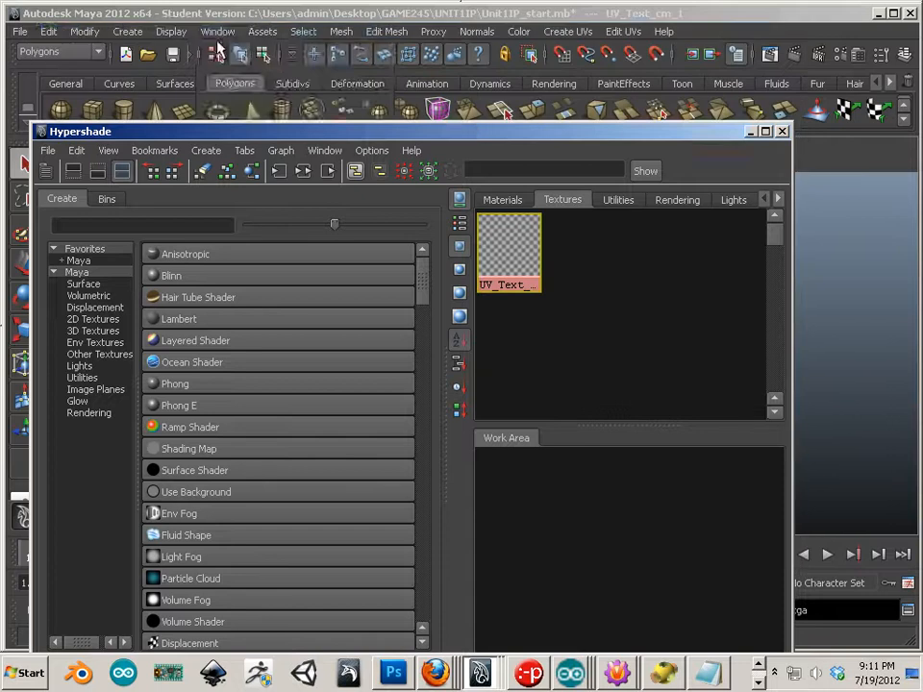
{"action": "left_click", "coordinate": [217, 32]}
{"action": "mouse_move", "coordinate": [240, 77]}
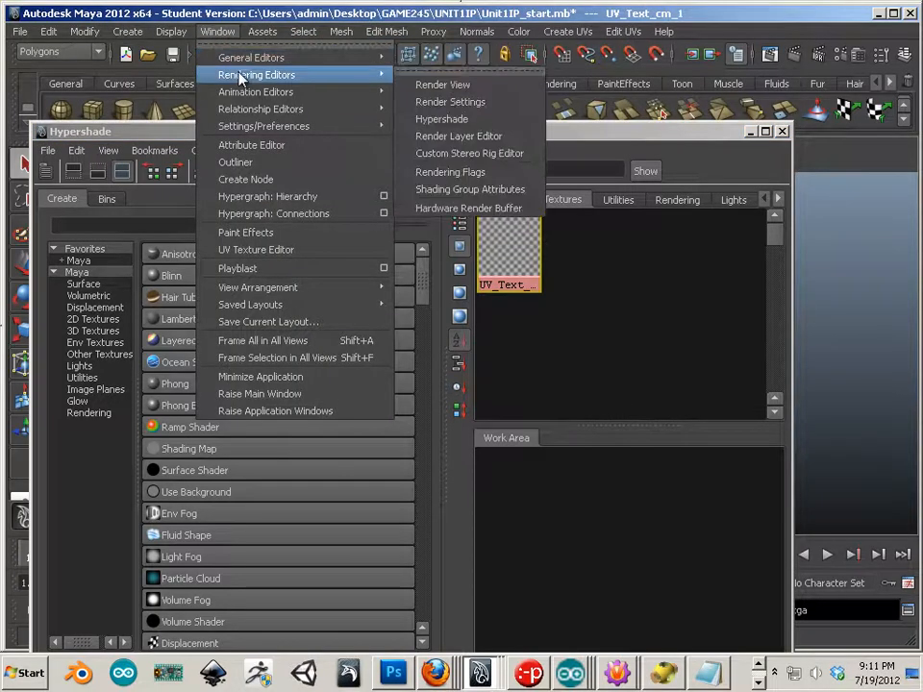
{"action": "mouse_move", "coordinate": [327, 91]}
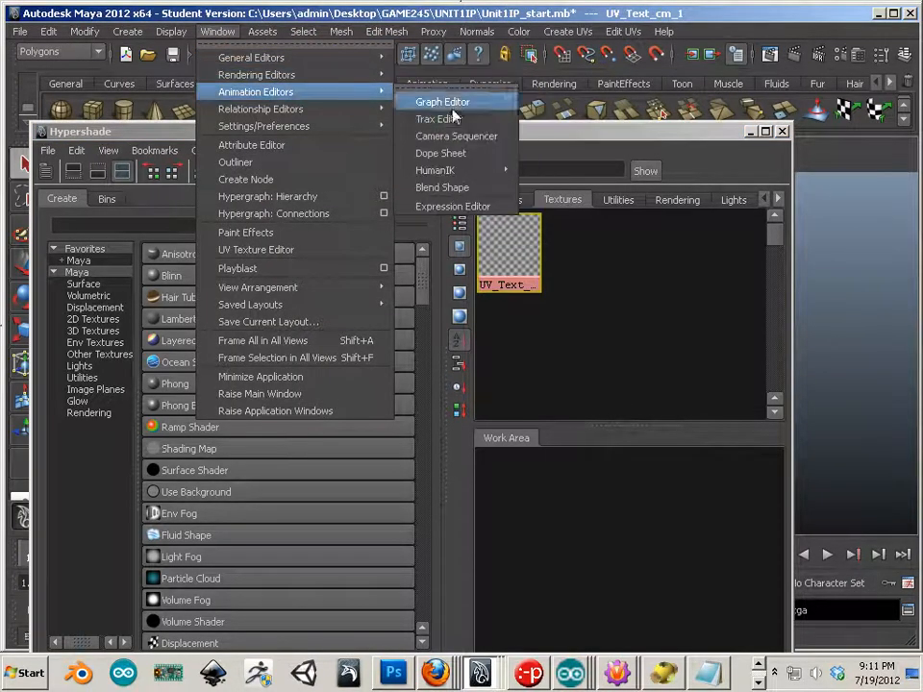
{"action": "mouse_move", "coordinate": [370, 75]}
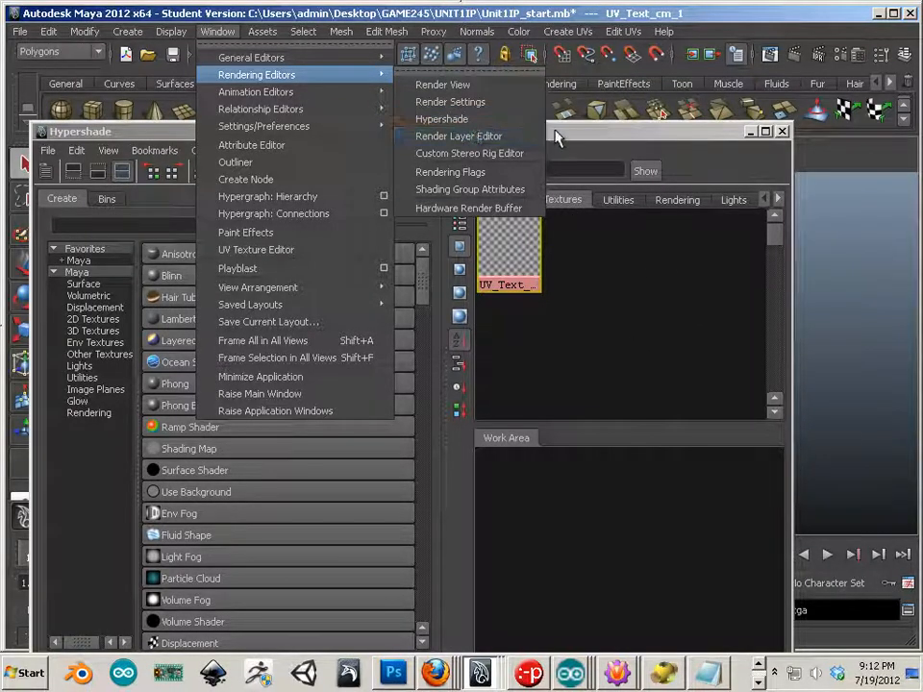
{"action": "left_click", "coordinate": [471, 122]}
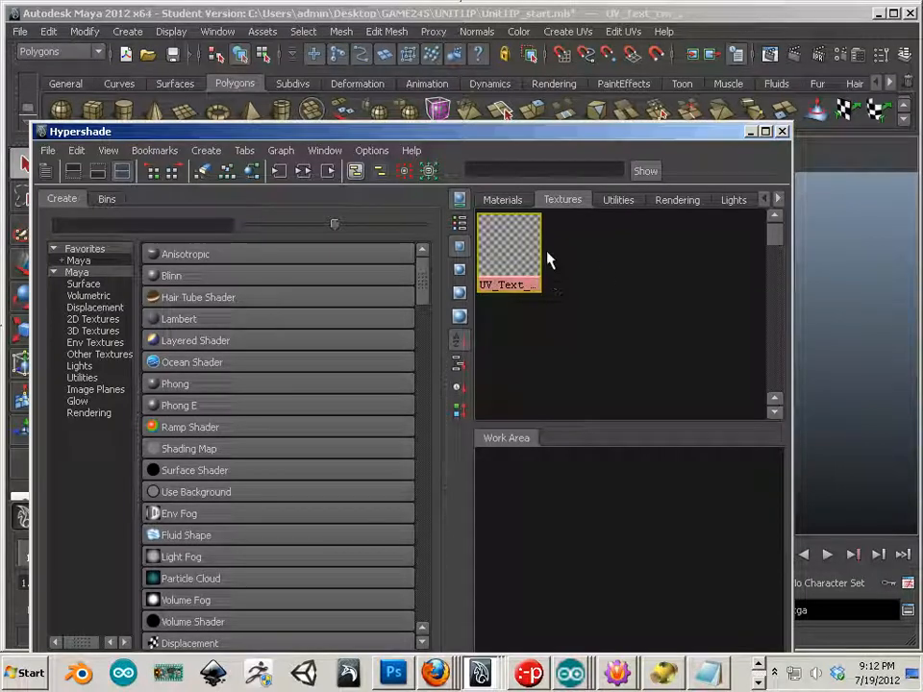
{"action": "left_click_drag", "start_coordinate": [504, 131], "coordinate": [503, 39]}
Step: Compare the scene's materials with its imported textures in the Hypershade
{"action": "left_click", "coordinate": [501, 106]}
{"action": "left_click", "coordinate": [559, 106]}
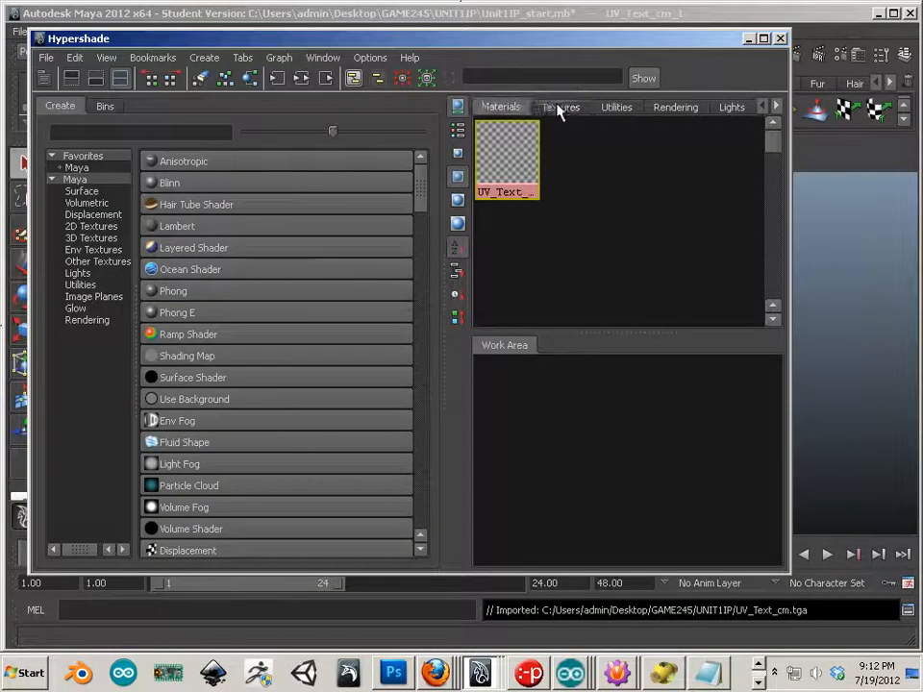
{"action": "left_click", "coordinate": [501, 106]}
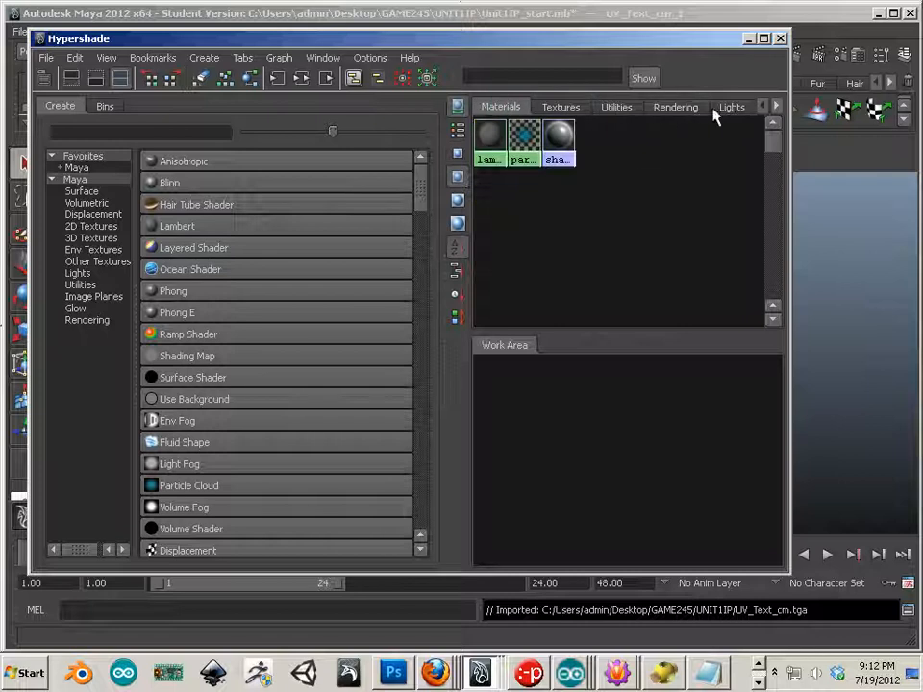
{"action": "left_click", "coordinate": [562, 109]}
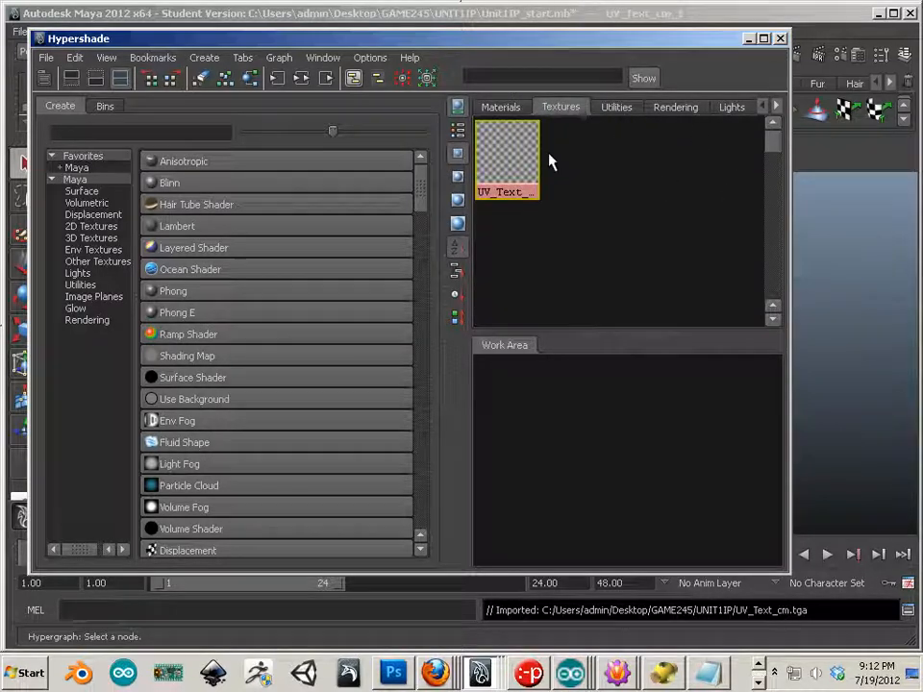
Step: Create a new Lambert material and rename it UV_mat
{"action": "left_click", "coordinate": [501, 109]}
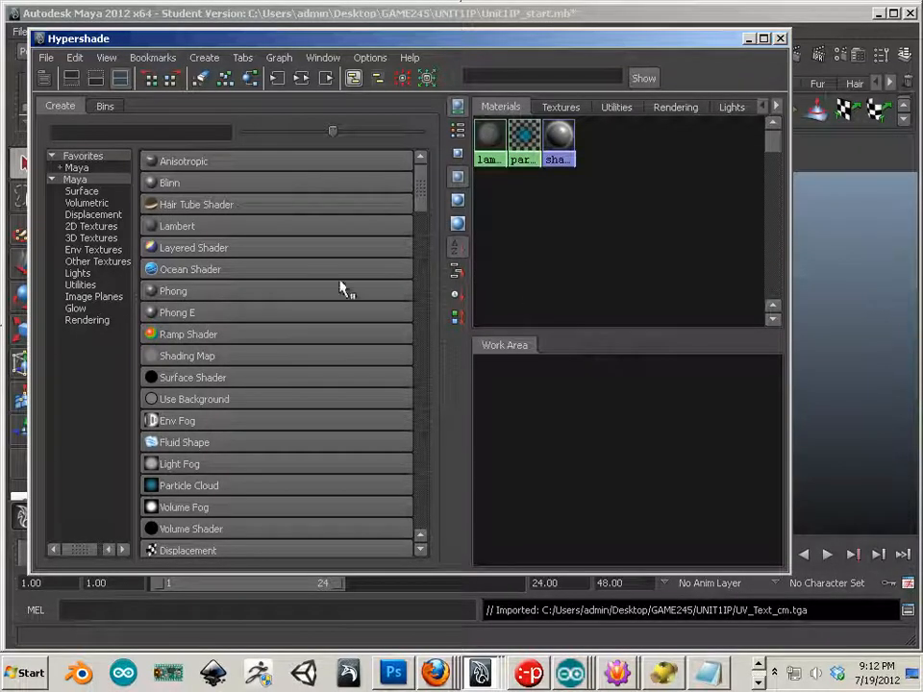
{"action": "left_click", "coordinate": [174, 229]}
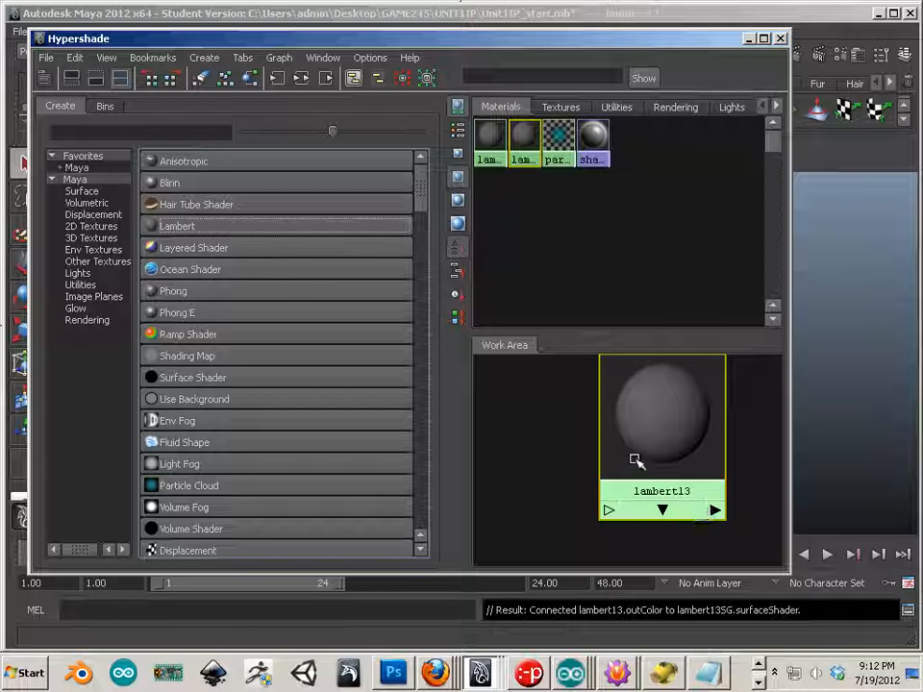
{"action": "right_click_drag", "start_coordinate": [650, 444], "coordinate": [642, 609]}
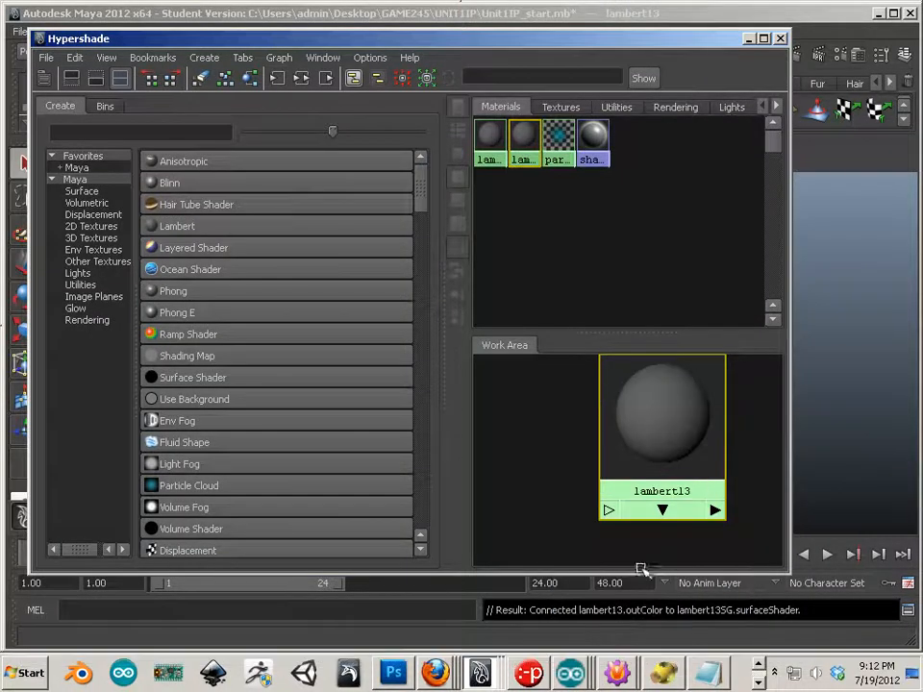
{"action": "type", "text": "U"}
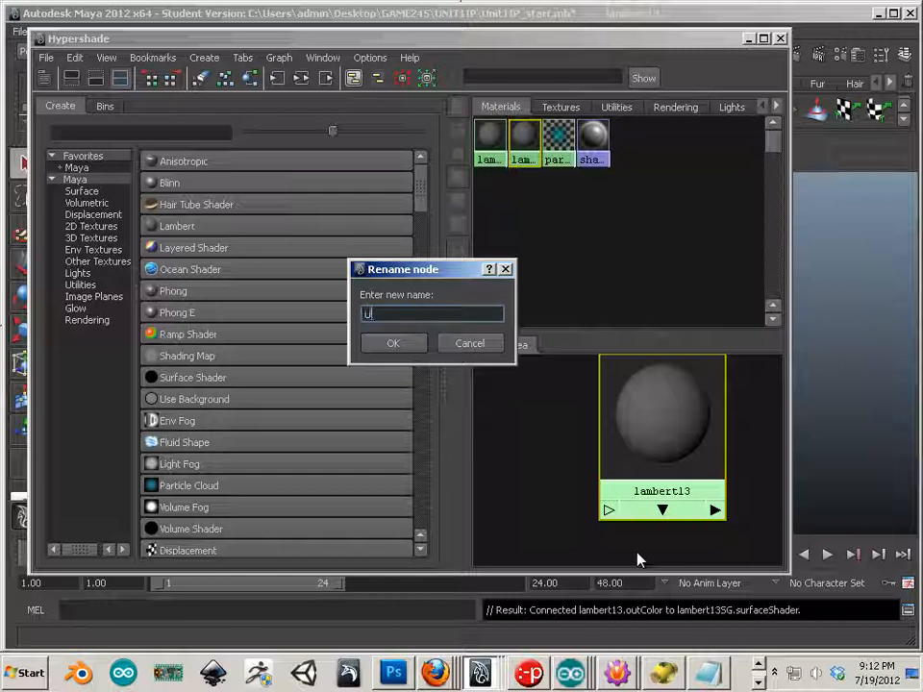
{"action": "type", "text": "V_mat"}
{"action": "key", "text": "Return"}
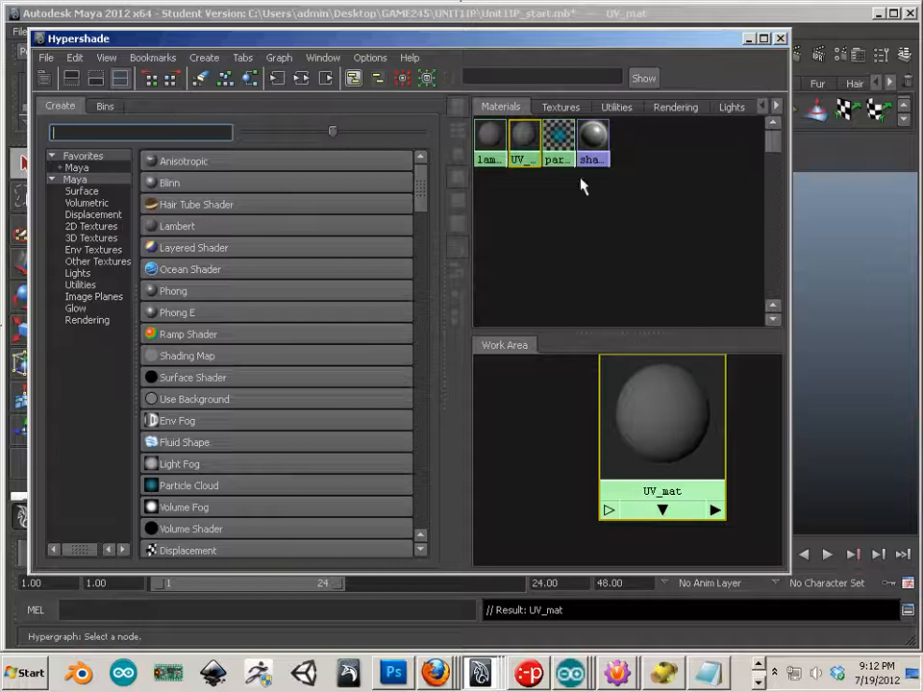
Step: Connect the UV_Text_cm_1 file texture to the color input of UV_mat
{"action": "left_click", "coordinate": [554, 106]}
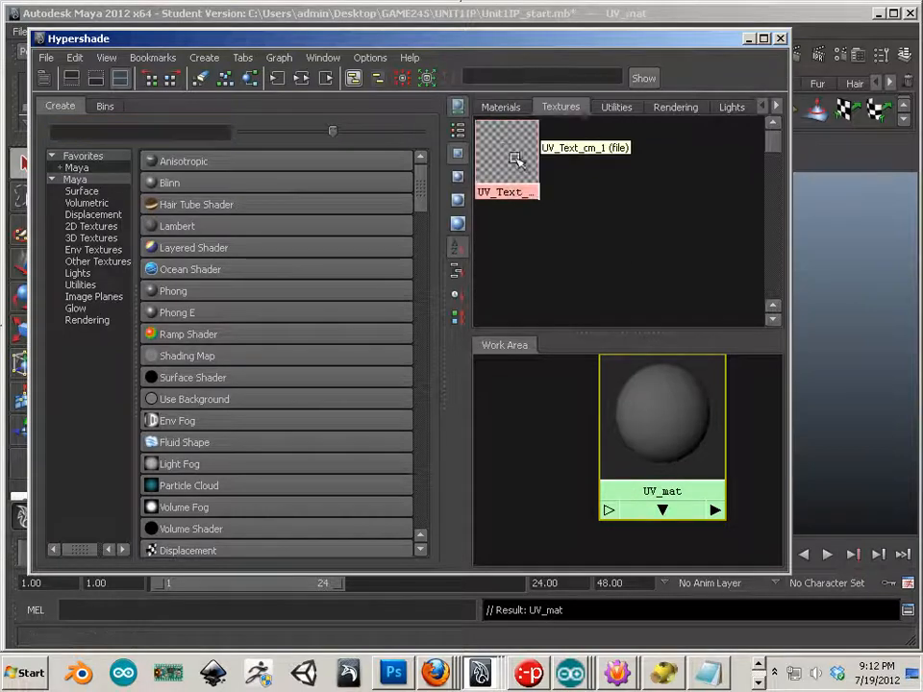
{"action": "middle_click_drag", "start_coordinate": [525, 145], "coordinate": [644, 426]}
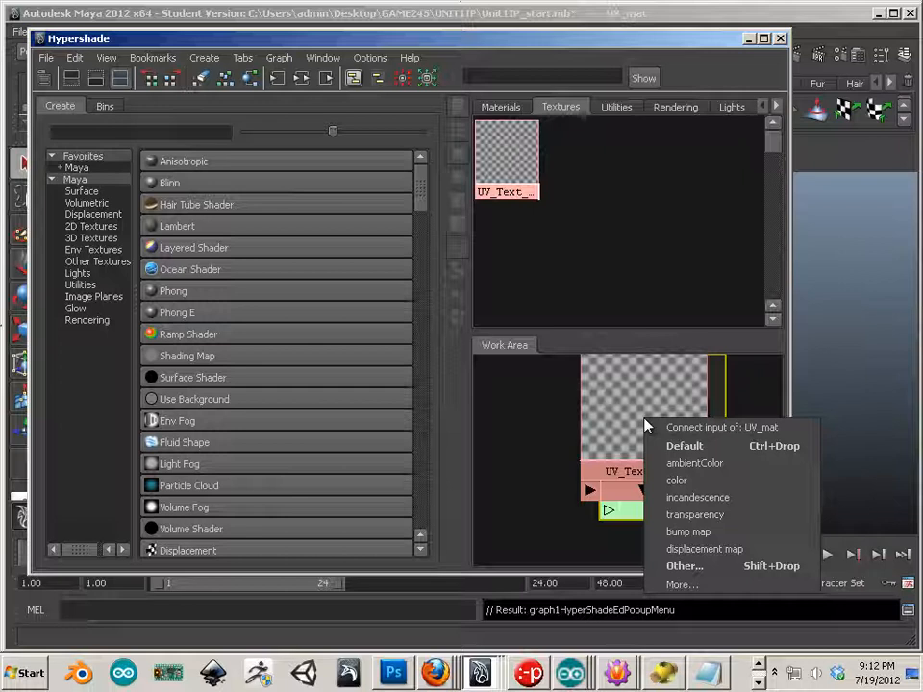
{"action": "left_click", "coordinate": [701, 481]}
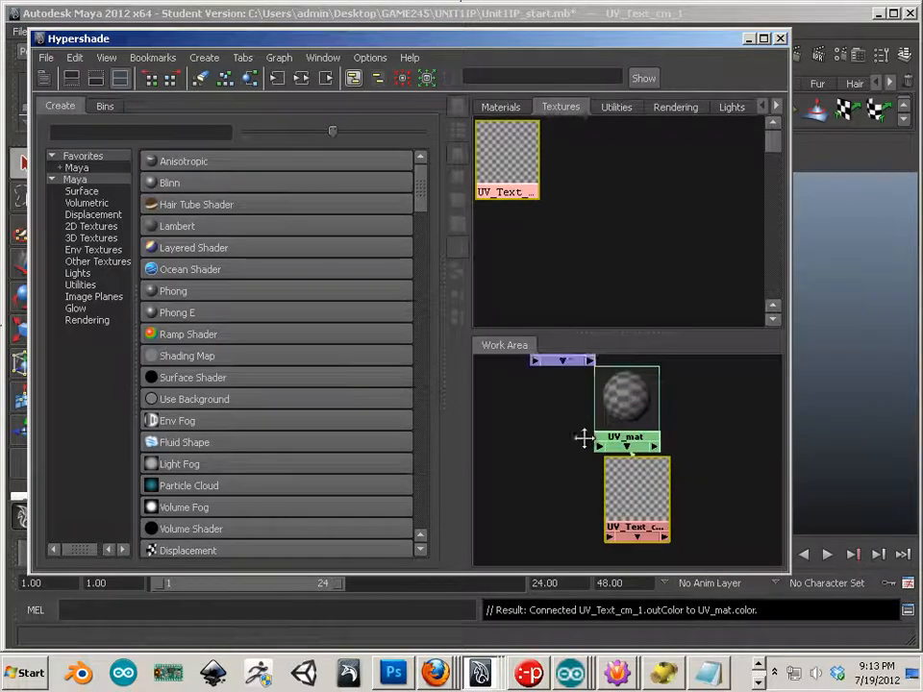
Step: Arrange the texture node and the UV_mat node side by side in the work area, with the texture feeding the material
{"action": "middle_click_drag", "start_coordinate": [584, 438], "coordinate": [578, 468], "text": "alt"}
{"action": "left_click_drag", "start_coordinate": [617, 449], "coordinate": [662, 434]}
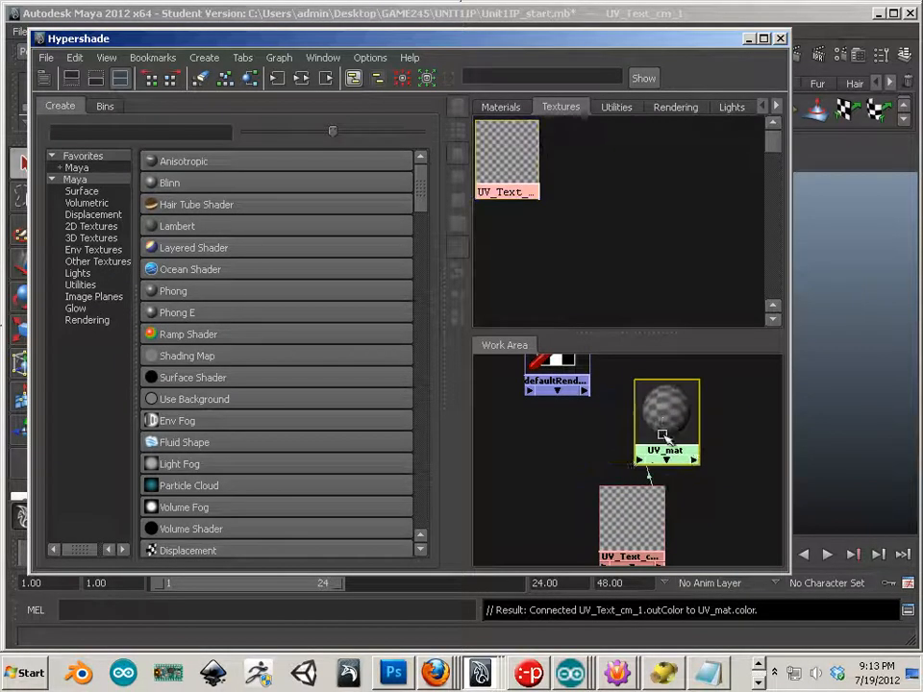
{"action": "left_click_drag", "start_coordinate": [636, 516], "coordinate": [592, 478]}
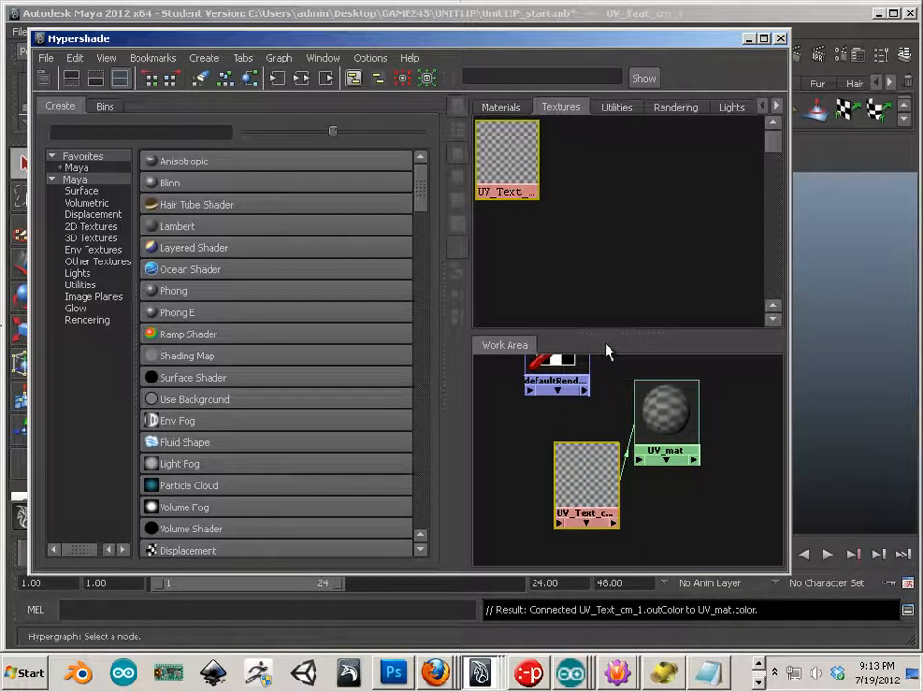
{"action": "left_click_drag", "start_coordinate": [658, 403], "coordinate": [663, 482]}
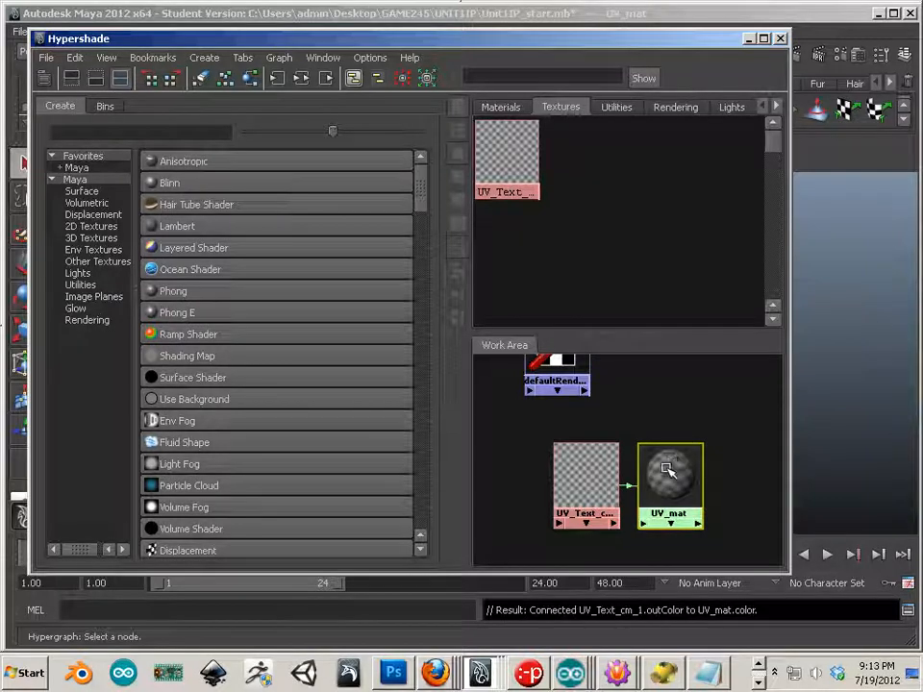
{"action": "left_click_drag", "start_coordinate": [673, 469], "coordinate": [680, 465]}
{"action": "left_click_drag", "start_coordinate": [604, 478], "coordinate": [576, 475]}
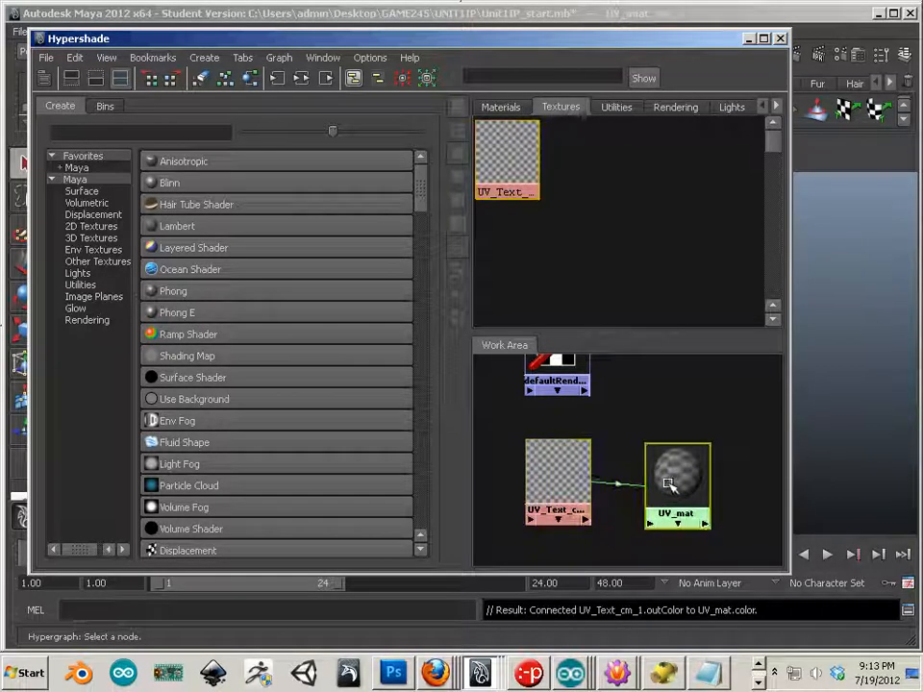
{"action": "left_click_drag", "start_coordinate": [669, 487], "coordinate": [578, 435]}
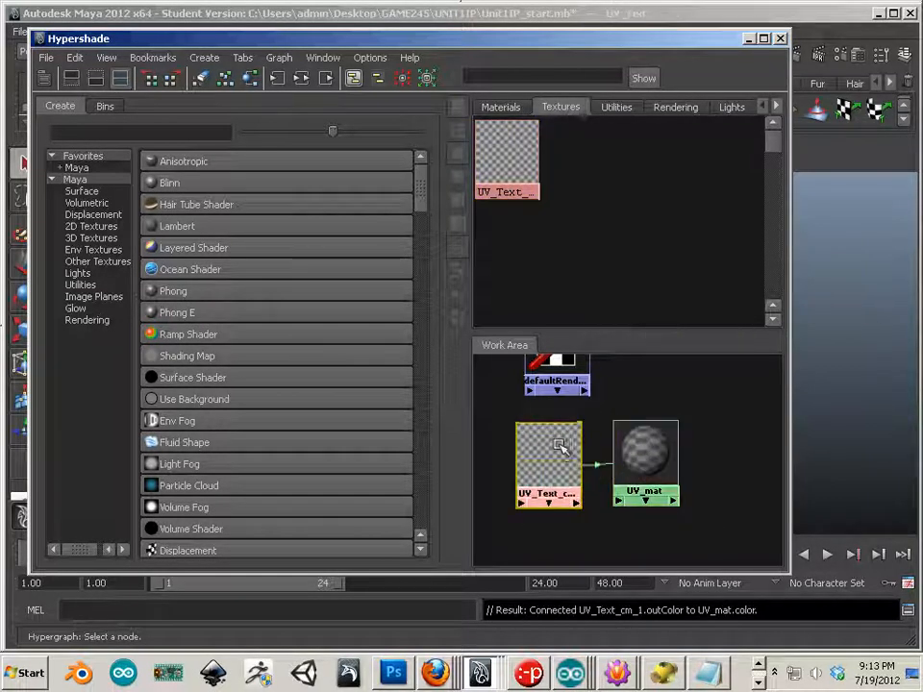
Step: Move the Hypershade window aside and select the warehouse pieces in the perspective view
{"action": "left_click_drag", "start_coordinate": [645, 448], "coordinate": [640, 448]}
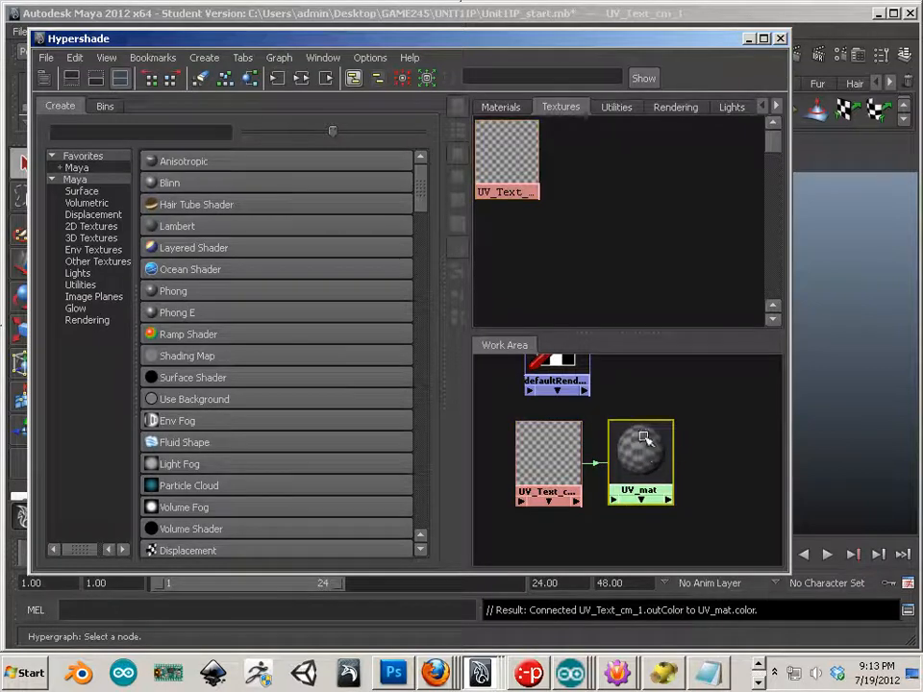
{"action": "left_click_drag", "start_coordinate": [419, 41], "coordinate": [676, 94]}
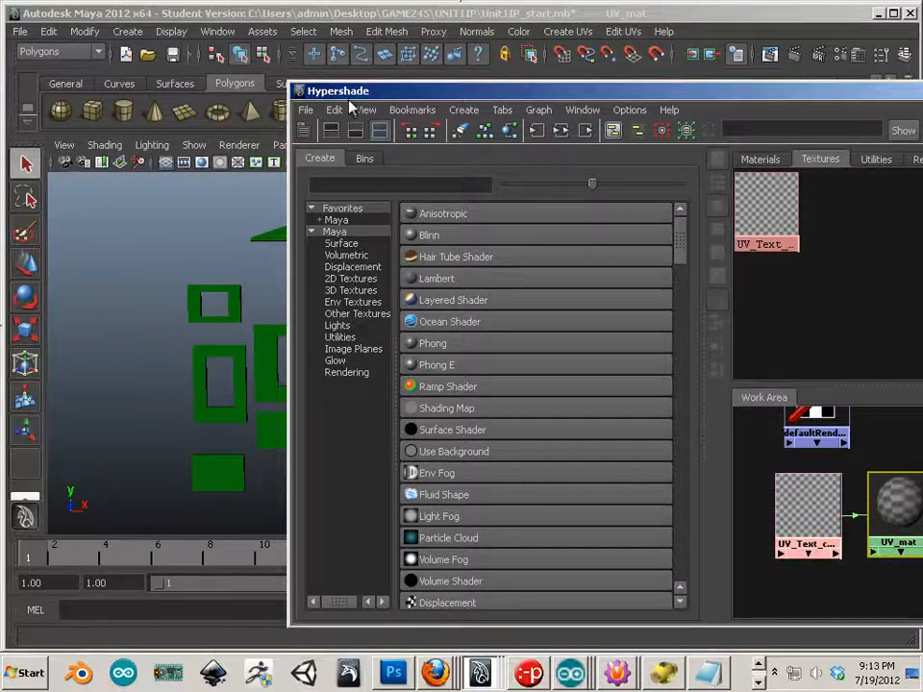
{"action": "left_click_drag", "start_coordinate": [571, 93], "coordinate": [787, 147]}
{"action": "left_click_drag", "start_coordinate": [100, 184], "coordinate": [486, 490]}
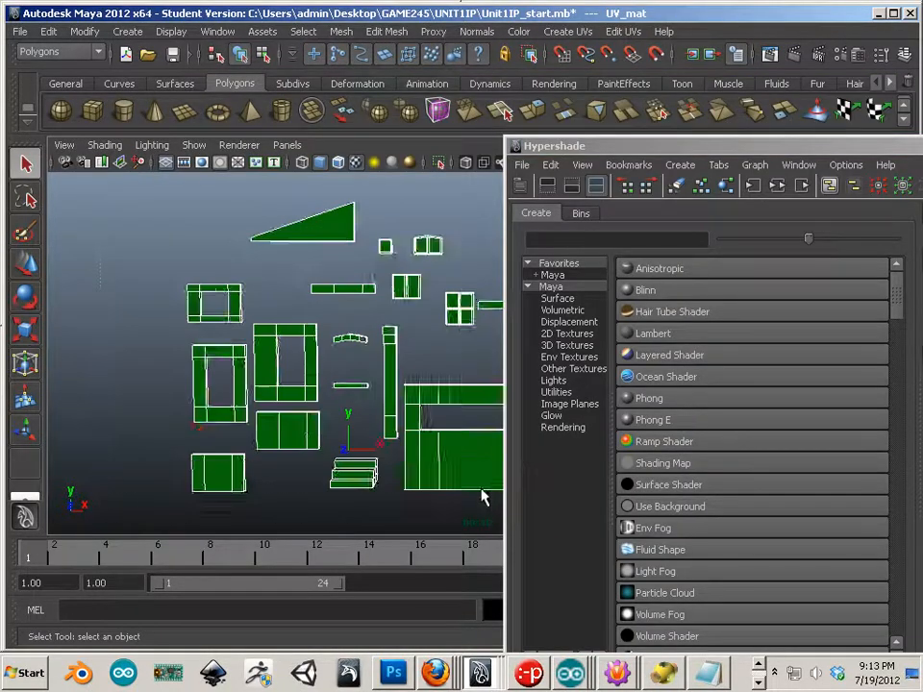
{"action": "middle_click_drag", "start_coordinate": [342, 423], "coordinate": [203, 424], "text": "alt"}
{"action": "right_click_drag", "start_coordinate": [203, 424], "coordinate": [186, 220], "text": "alt"}
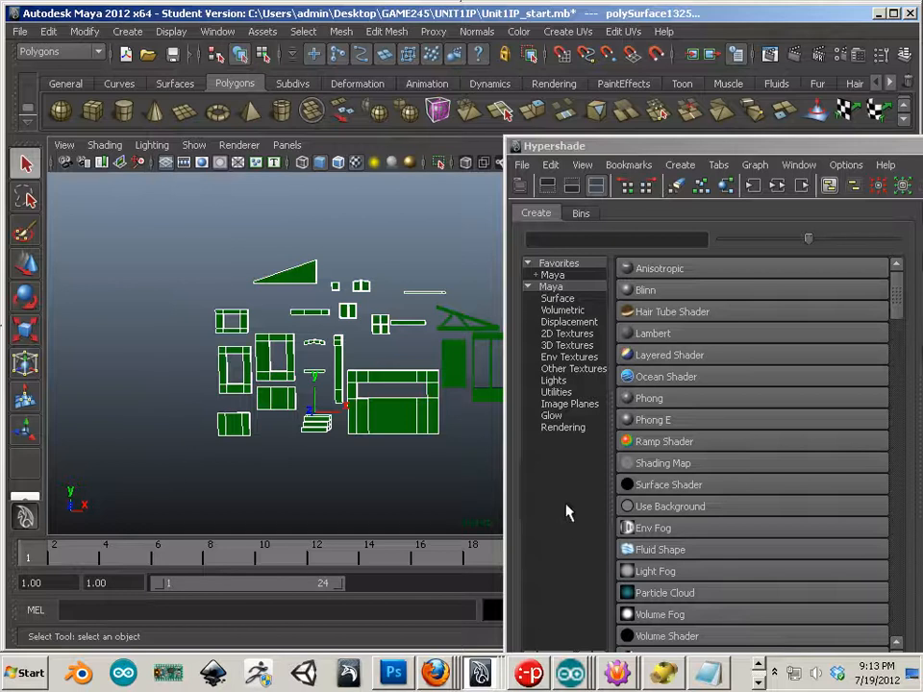
Step: Try to assign UV_mat to the selected warehouse pieces from its node in the work area
{"action": "left_click_drag", "start_coordinate": [712, 145], "coordinate": [335, 142]}
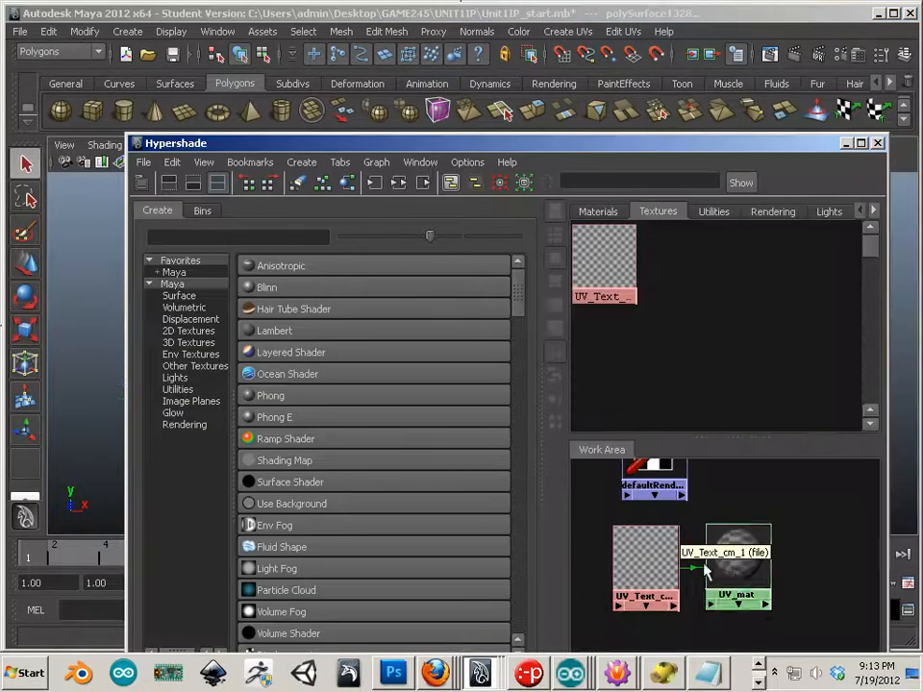
{"action": "right_click_drag", "start_coordinate": [737, 575], "coordinate": [708, 423]}
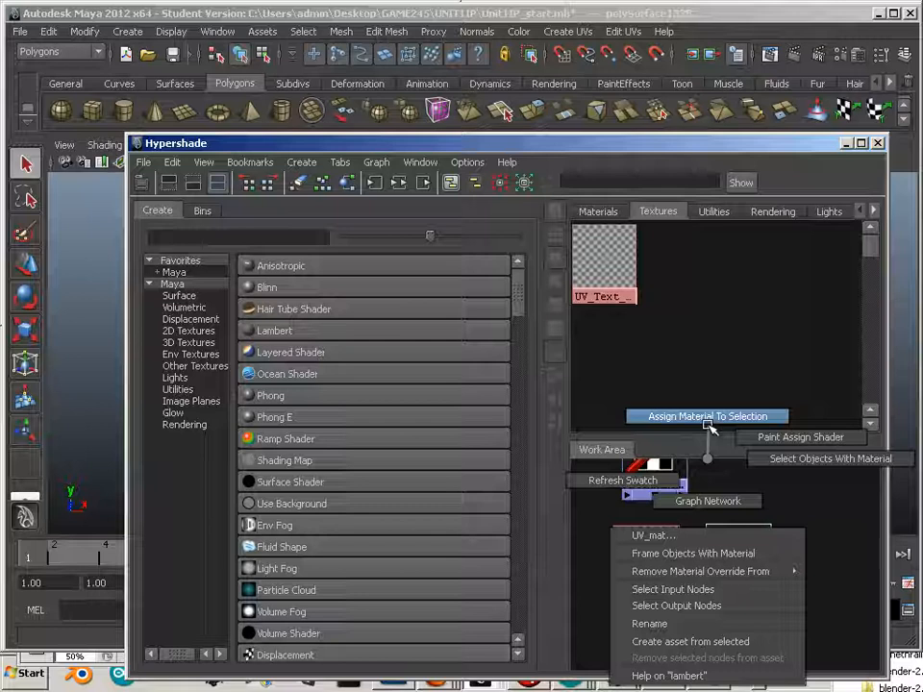
{"action": "right_click_drag", "start_coordinate": [707, 437], "coordinate": [868, 550]}
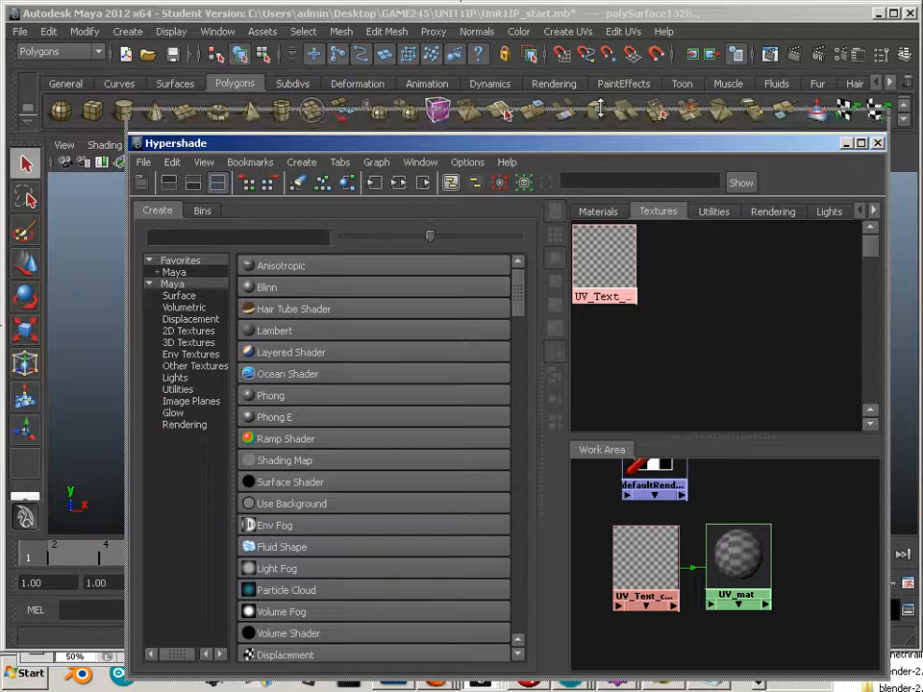
Step: Apply UV_mat directly to the large wall piece with the wide horizontal opening
{"action": "left_click_drag", "start_coordinate": [512, 138], "coordinate": [514, 106]}
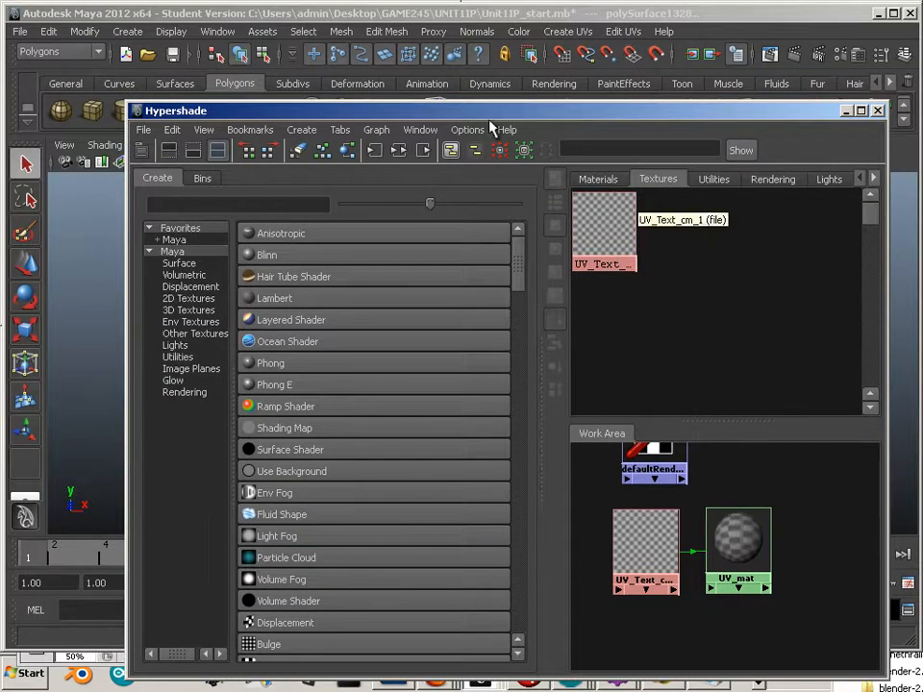
{"action": "left_click_drag", "start_coordinate": [288, 111], "coordinate": [853, 161]}
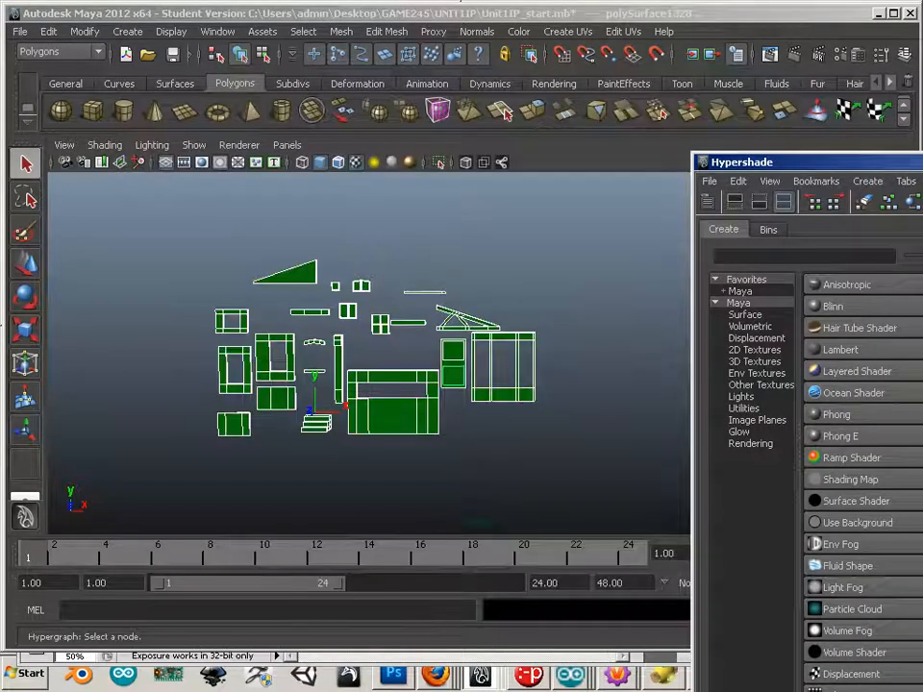
{"action": "middle_click_drag", "start_coordinate": [918, 433], "coordinate": [412, 411]}
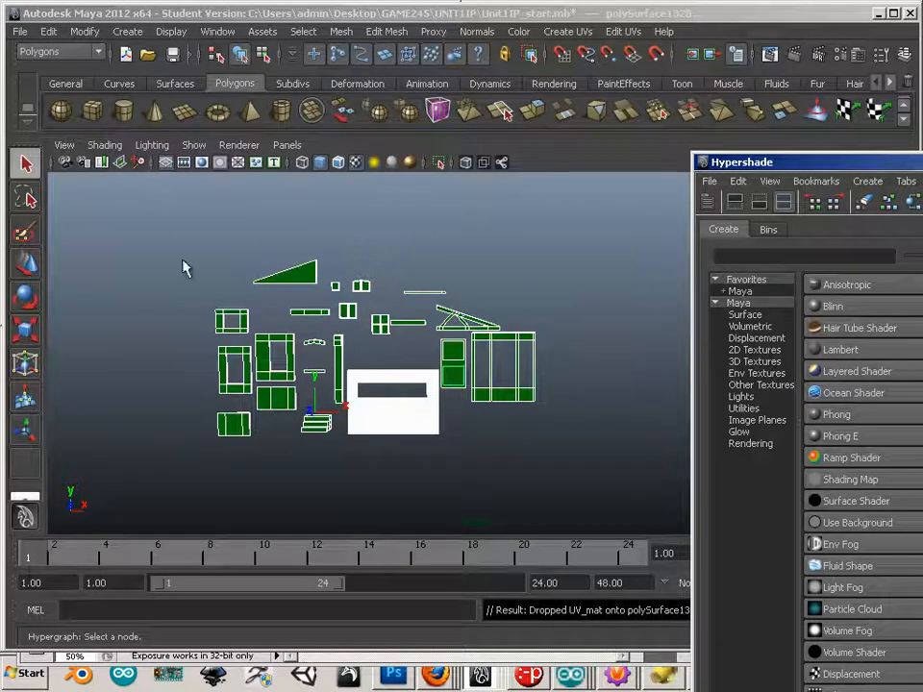
Step: Select all the warehouse pieces, assign UV_mat to the selection, and clear the selection in the viewport
{"action": "right_click_drag", "start_coordinate": [360, 411], "coordinate": [402, 445], "text": "alt"}
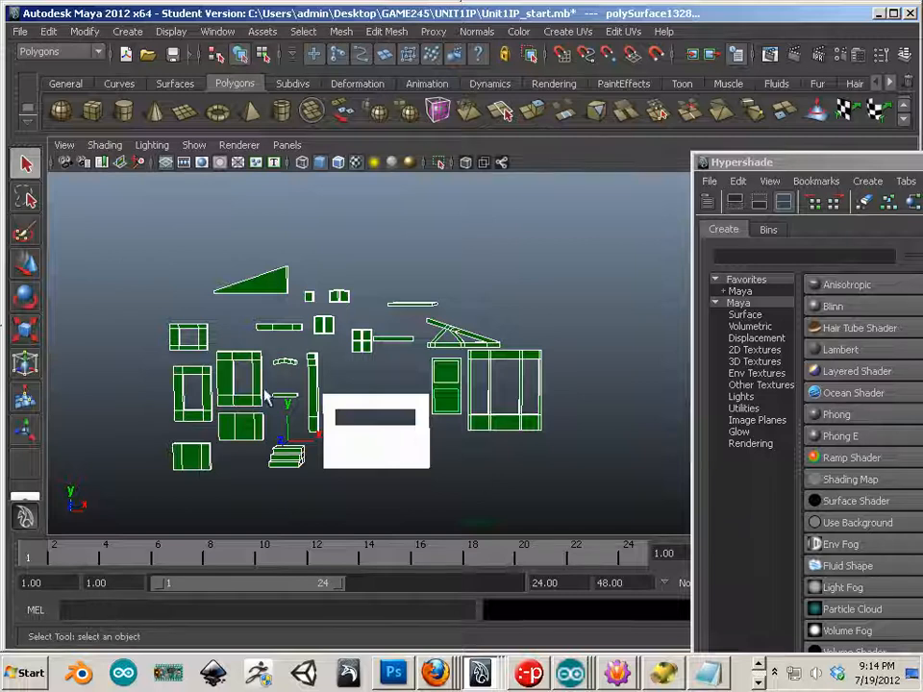
{"action": "left_click_drag", "start_coordinate": [139, 254], "coordinate": [625, 531]}
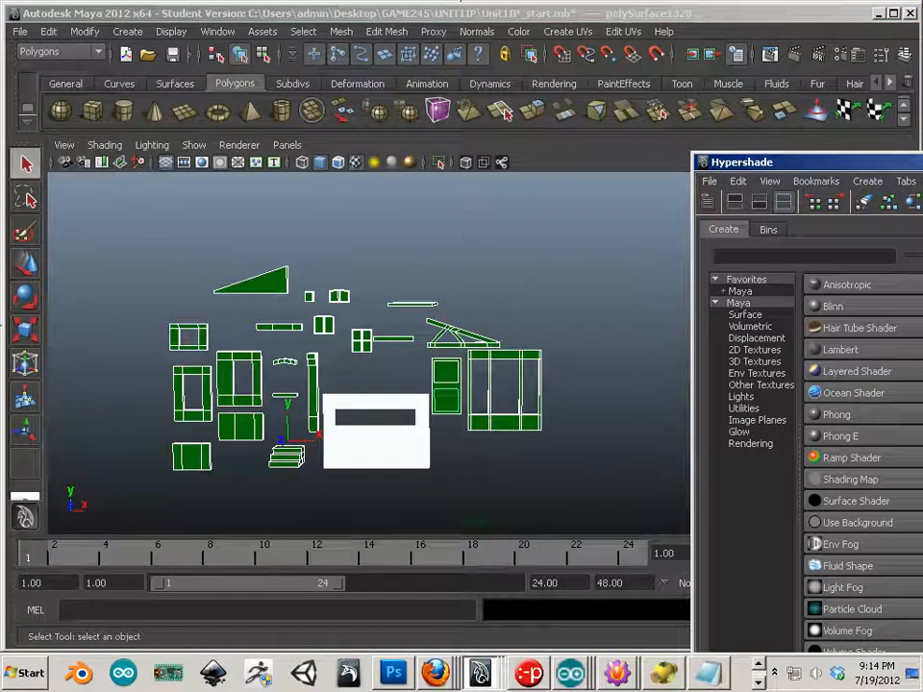
{"action": "left_click_drag", "start_coordinate": [827, 165], "coordinate": [288, 122]}
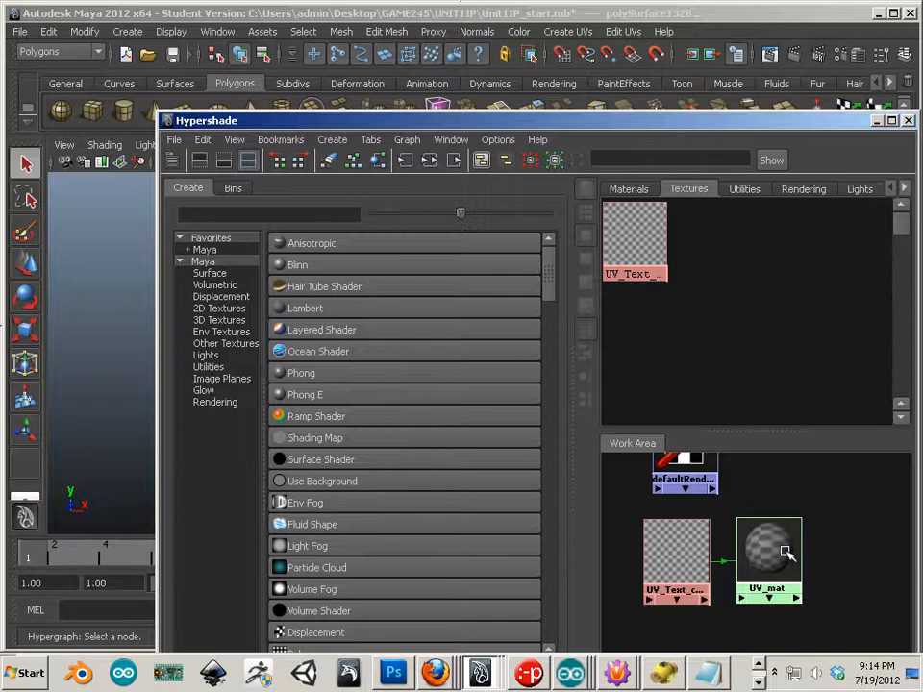
{"action": "right_click_drag", "start_coordinate": [785, 553], "coordinate": [663, 420]}
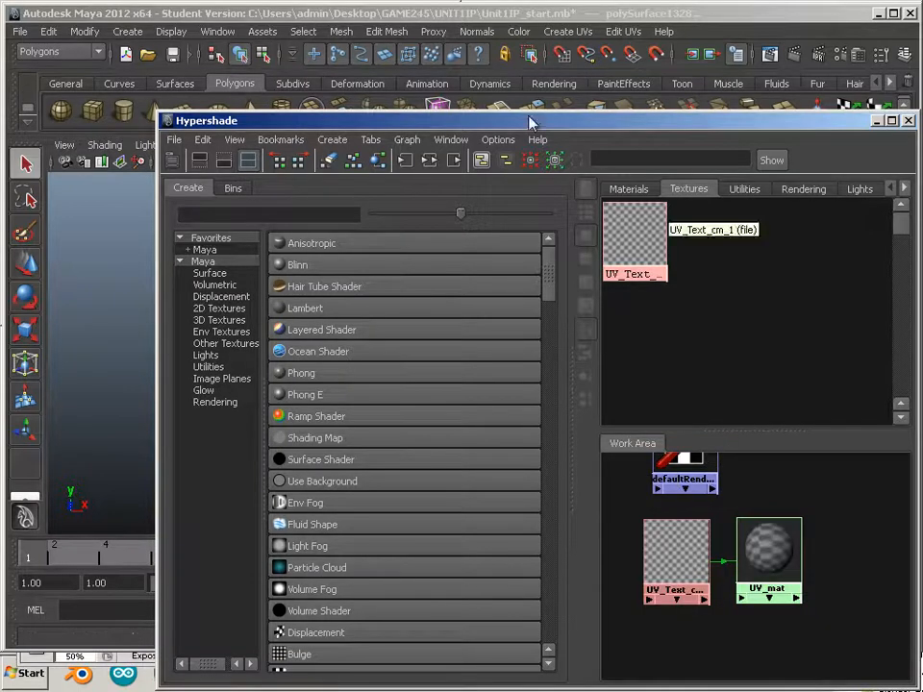
{"action": "left_click_drag", "start_coordinate": [505, 123], "coordinate": [921, 207]}
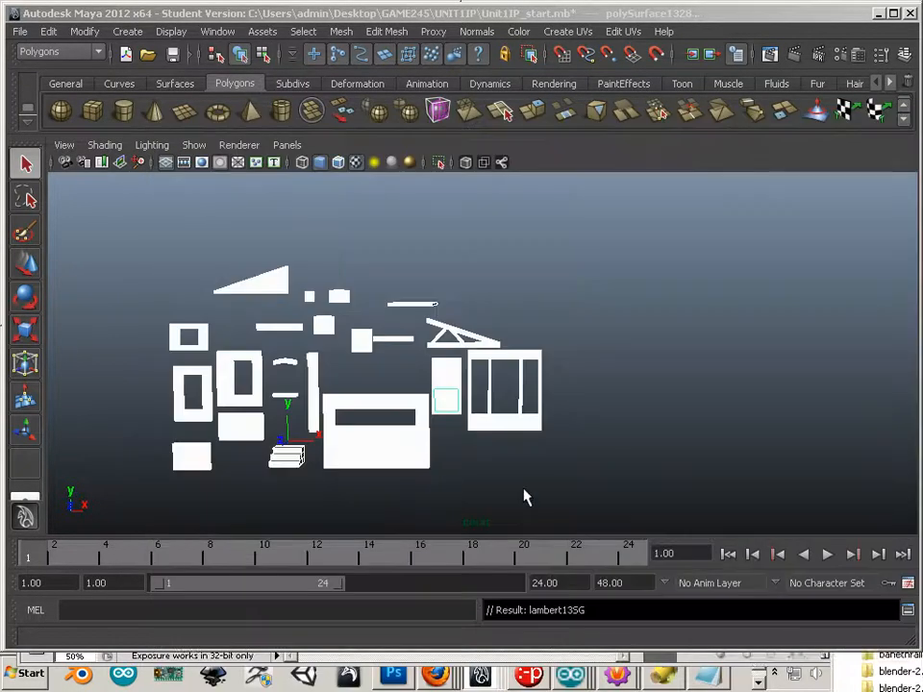
{"action": "left_click", "coordinate": [473, 485]}
Step: Select the small wall piece with the window opening and frame it closely in the perspective view
{"action": "middle_click_drag", "start_coordinate": [352, 441], "coordinate": [421, 435], "text": "alt"}
{"action": "right_click_drag", "start_coordinate": [421, 434], "coordinate": [547, 473], "text": "alt"}
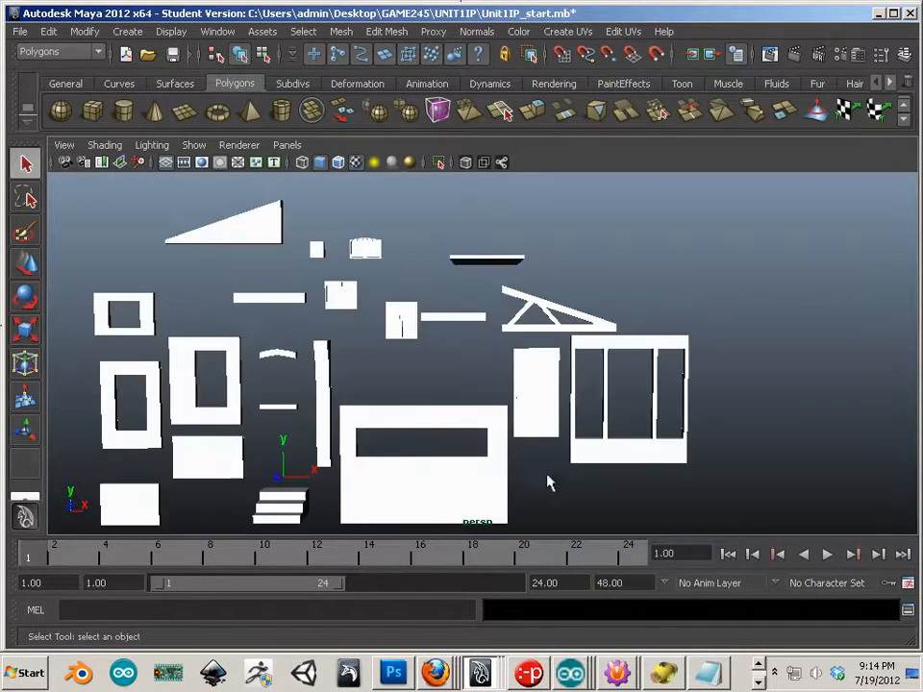
{"action": "middle_click_drag", "start_coordinate": [352, 441], "coordinate": [401, 433], "text": "alt"}
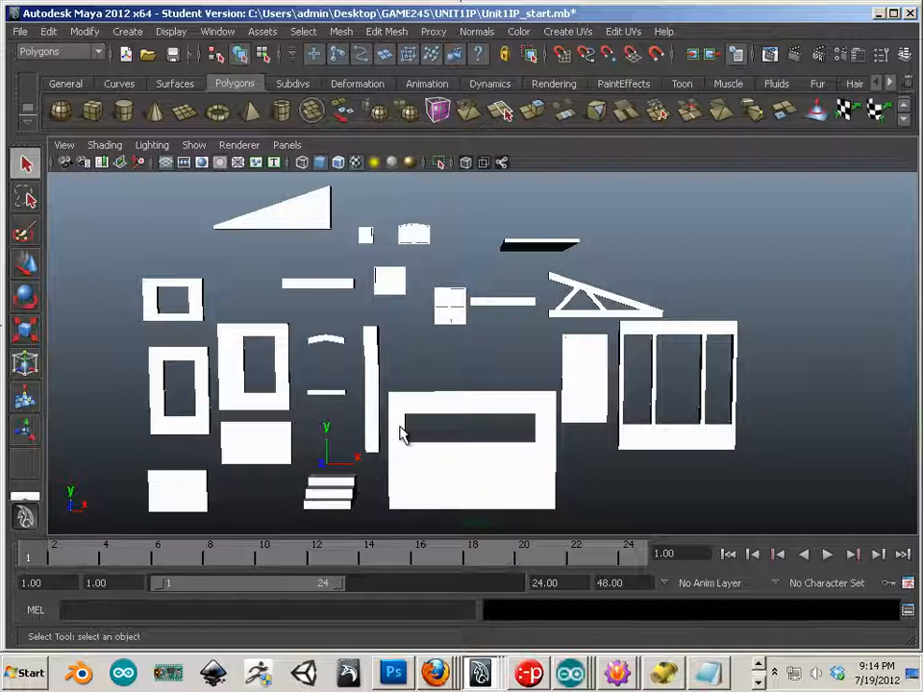
{"action": "right_click_drag", "start_coordinate": [283, 420], "coordinate": [551, 519], "text": "alt"}
{"action": "middle_click_drag", "start_coordinate": [317, 422], "coordinate": [383, 385], "text": "alt"}
{"action": "mouse_move", "coordinate": [383, 385]}
{"action": "right_mouse_down", "text": "alt"}
{"action": "mouse_move", "coordinate": [430, 398]}
{"action": "mouse_move", "coordinate": [375, 391]}
{"action": "right_mouse_up", "text": "alt"}
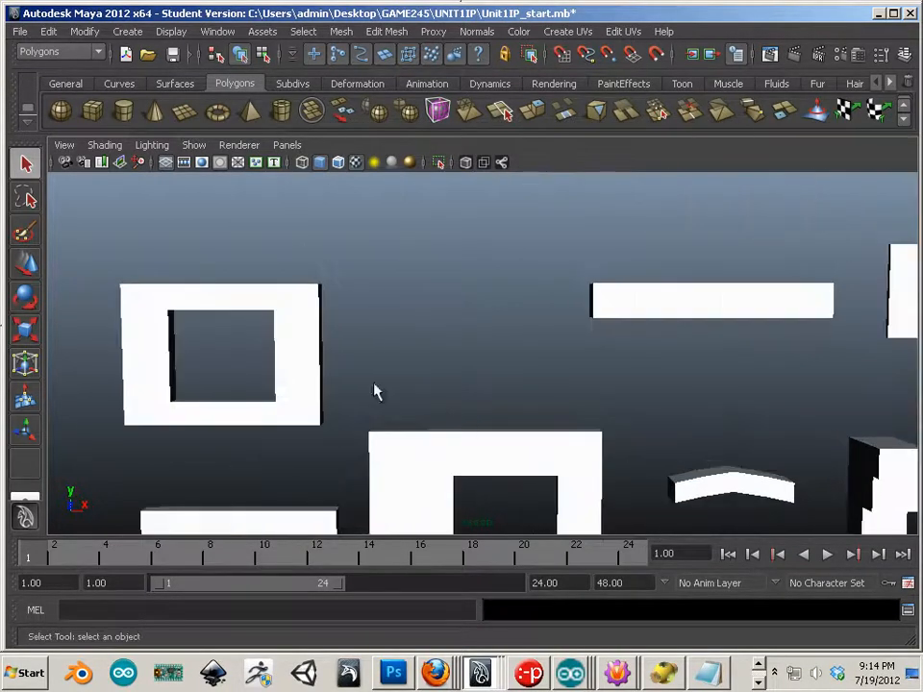
{"action": "left_click", "coordinate": [303, 365]}
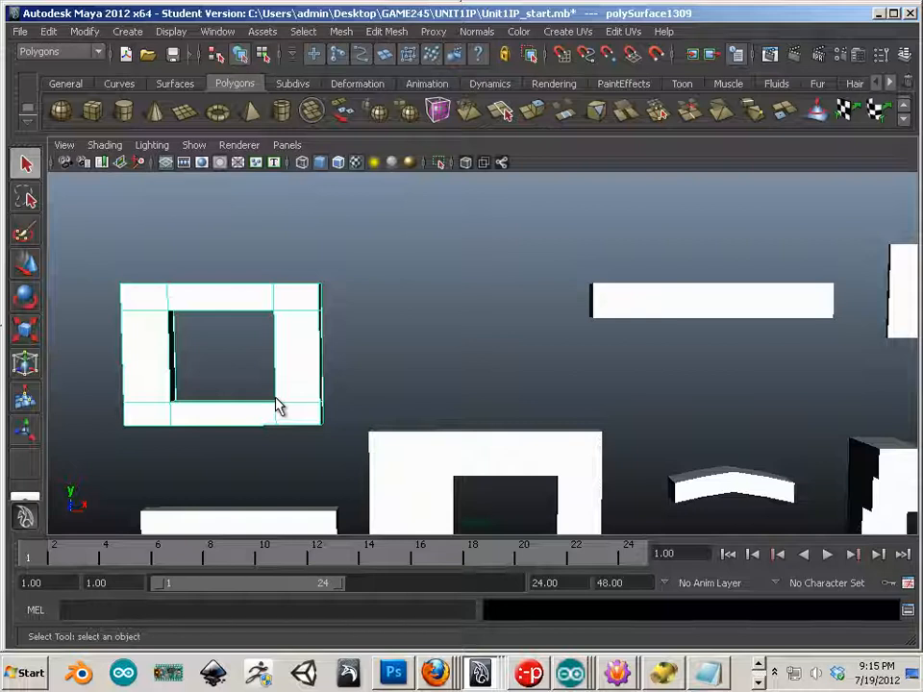
{"action": "middle_click_drag", "start_coordinate": [414, 466], "coordinate": [398, 440], "text": "alt"}
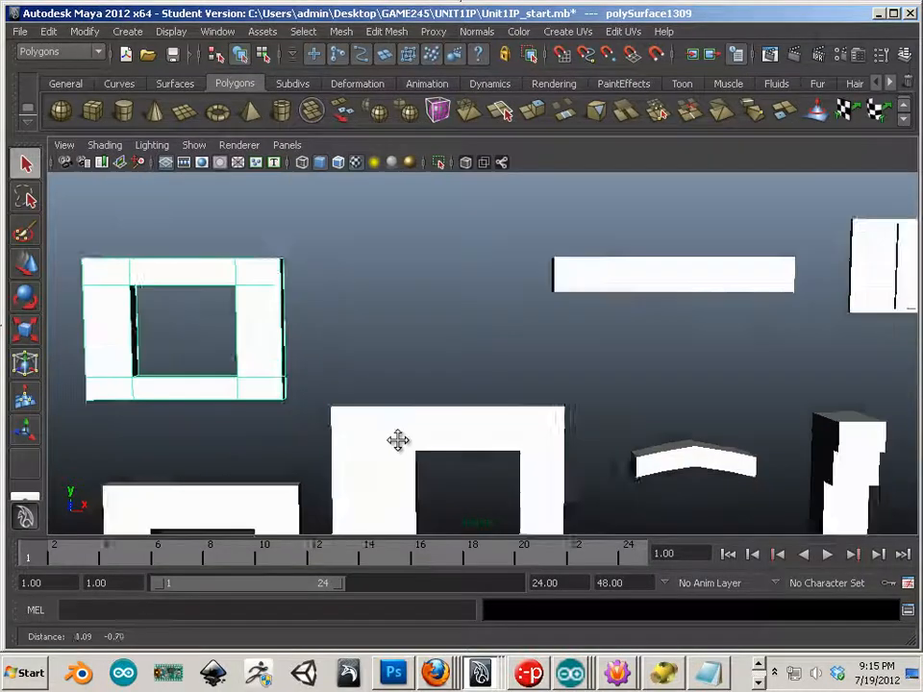
{"action": "left_click_drag", "start_coordinate": [398, 439], "coordinate": [314, 397], "text": "alt"}
{"action": "right_click_drag", "start_coordinate": [521, 468], "coordinate": [436, 439], "text": "alt"}
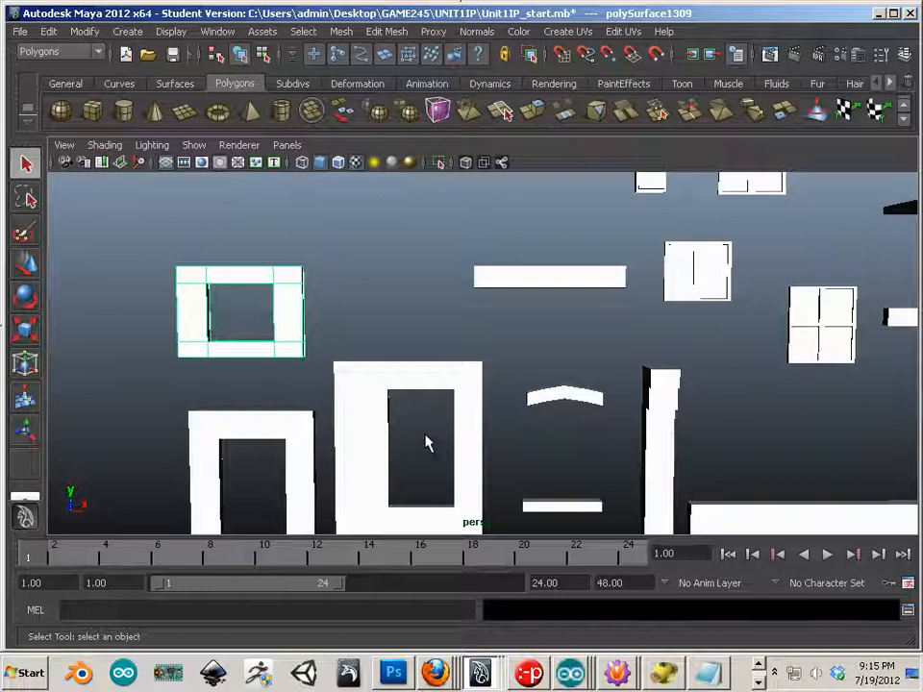
{"action": "middle_click_drag", "start_coordinate": [378, 410], "coordinate": [486, 456], "text": "alt"}
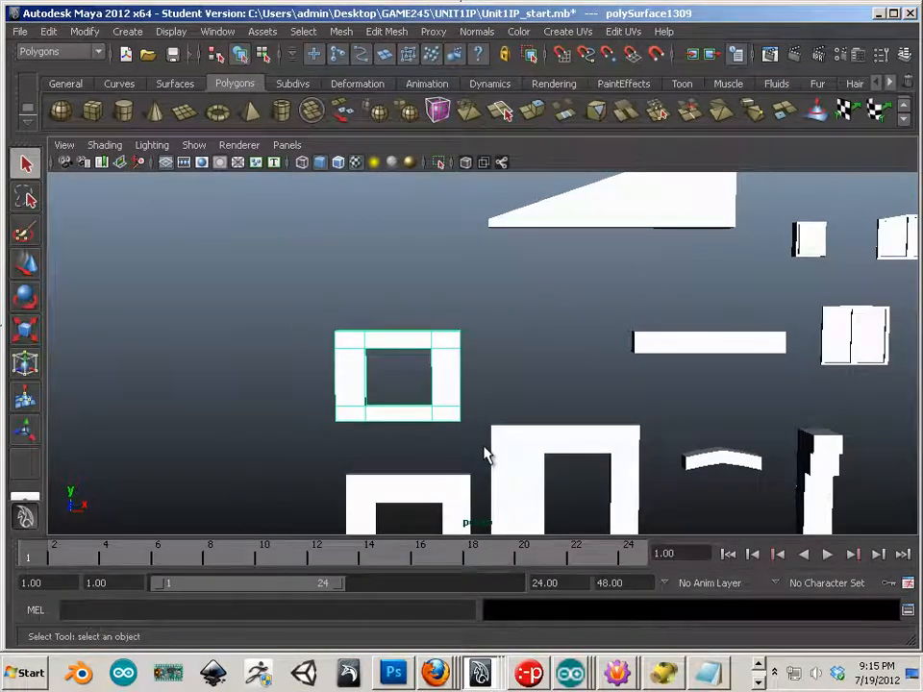
{"action": "right_click_drag", "start_coordinate": [330, 389], "coordinate": [465, 464], "text": "alt"}
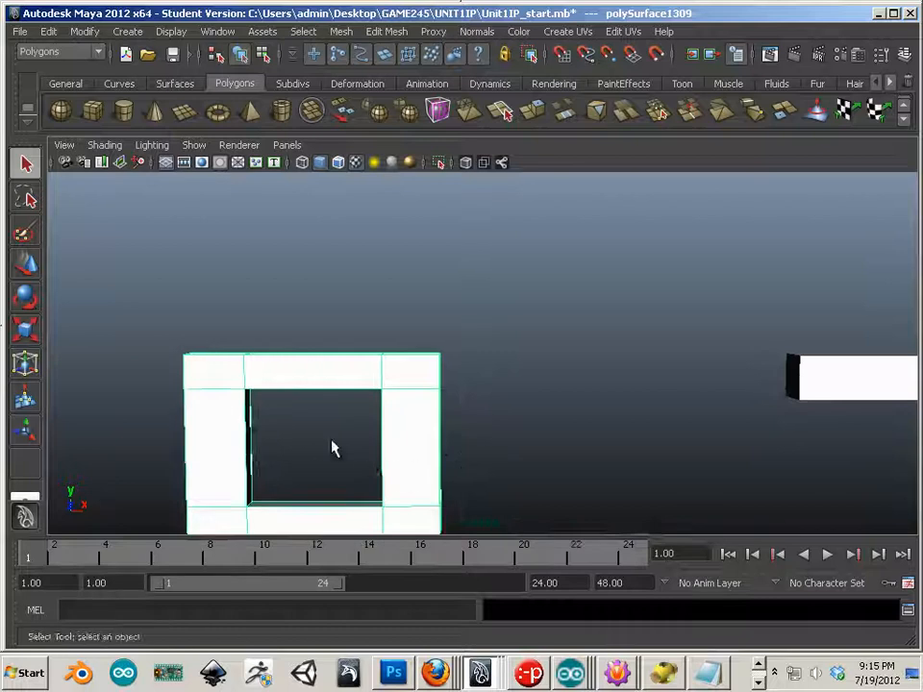
{"action": "middle_click_drag", "start_coordinate": [331, 447], "coordinate": [393, 386], "text": "alt"}
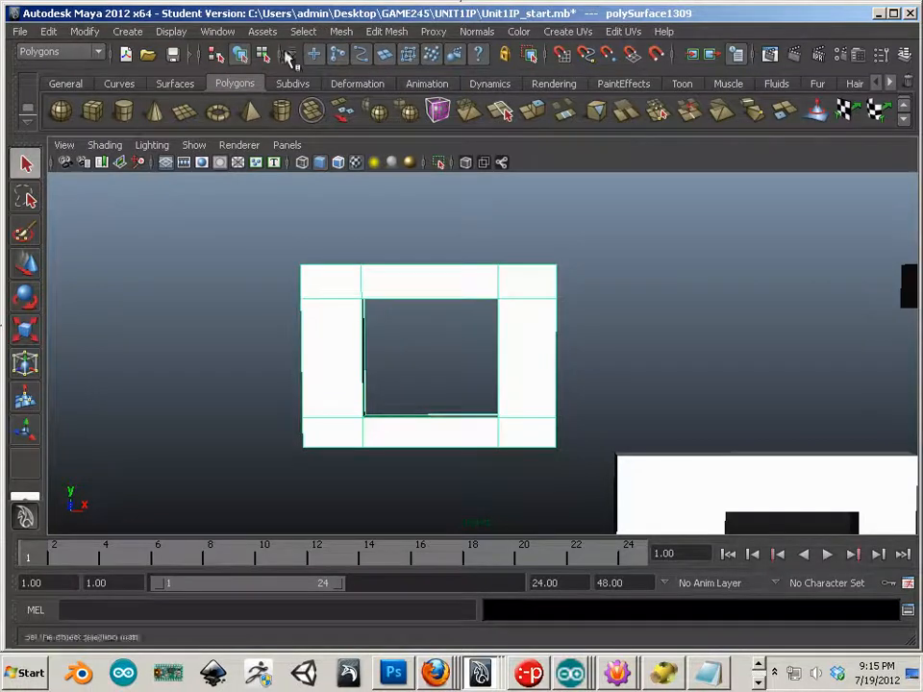
Step: Create UVs for the small window wall piece with Automatic Mapping
{"action": "left_click", "coordinate": [341, 215]}
{"action": "left_click", "coordinate": [335, 296]}
{"action": "middle_click_drag", "start_coordinate": [506, 336], "coordinate": [485, 353], "text": "alt"}
{"action": "right_click_drag", "start_coordinate": [484, 353], "coordinate": [505, 368], "text": "alt"}
{"action": "middle_click_drag", "start_coordinate": [480, 355], "coordinate": [506, 319], "text": "alt"}
{"action": "left_click", "coordinate": [577, 33]}
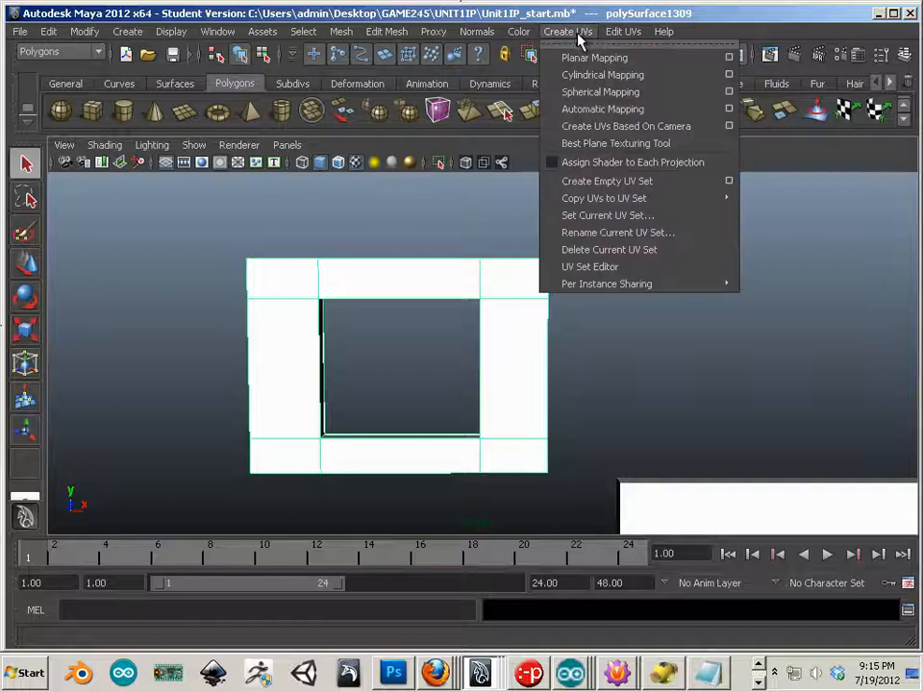
{"action": "left_click", "coordinate": [600, 110]}
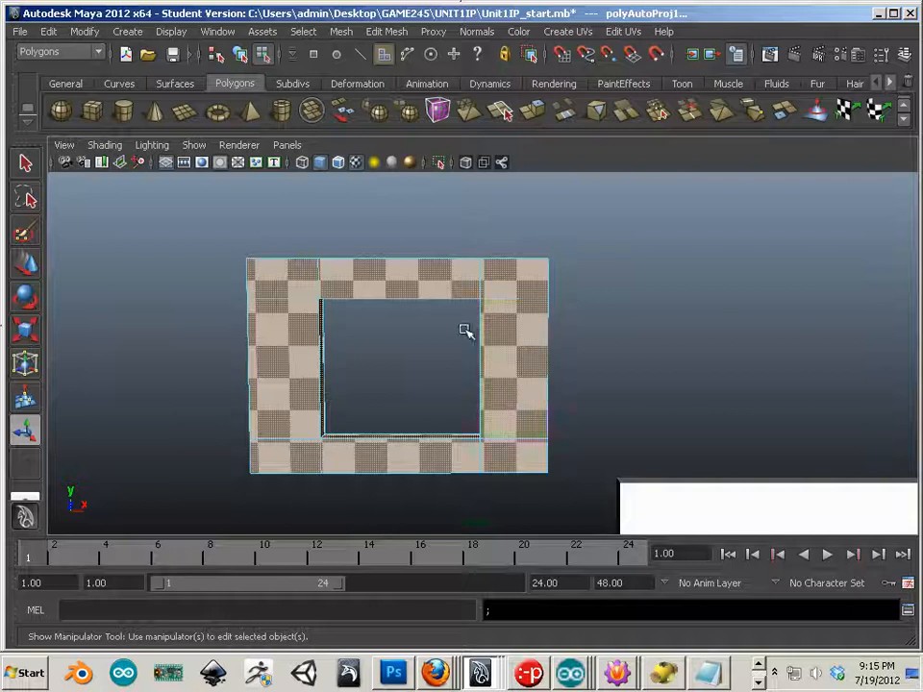
Step: Open the UV Texture Editor for the window wall piece and dim the checker image behind its UVs
{"action": "left_click", "coordinate": [219, 31]}
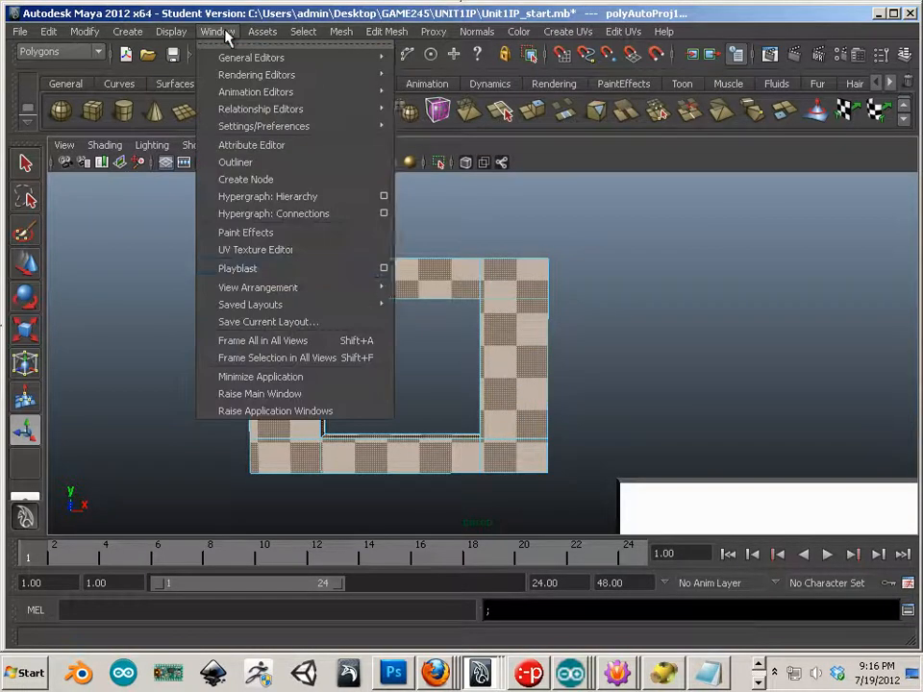
{"action": "left_click", "coordinate": [288, 253]}
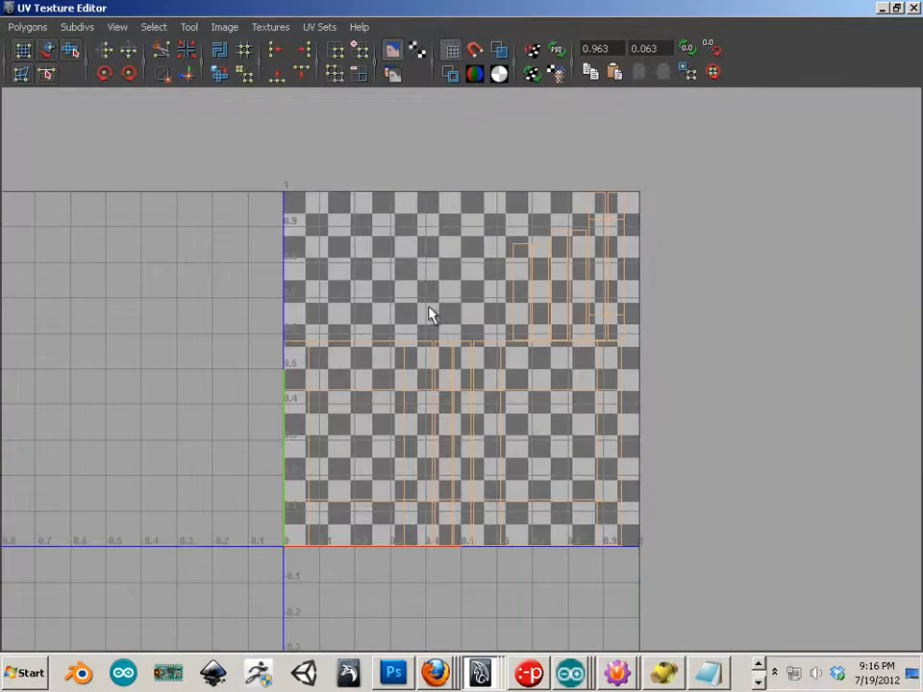
{"action": "left_click", "coordinate": [541, 344]}
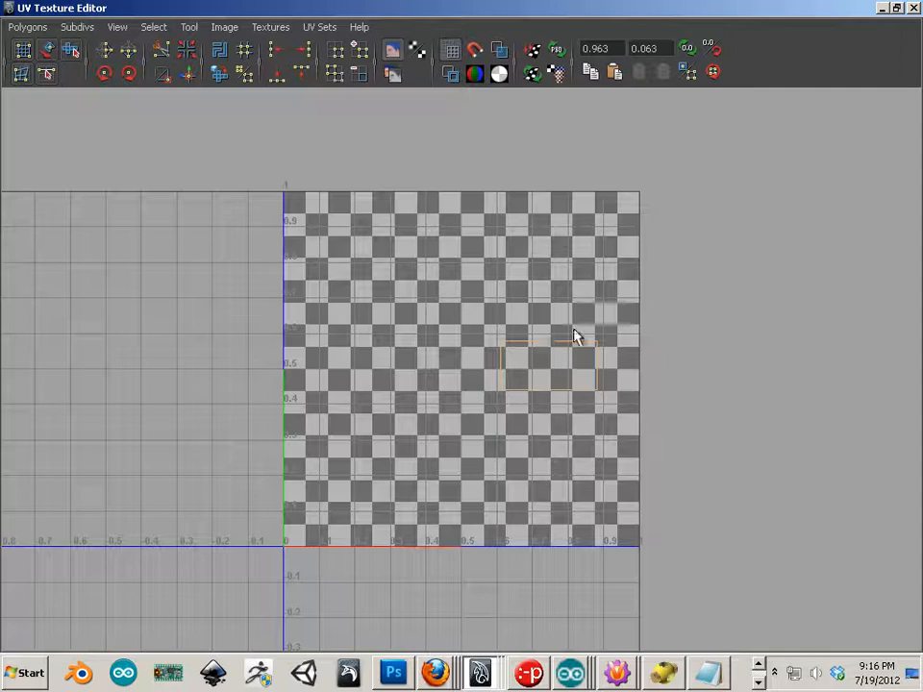
{"action": "left_click", "coordinate": [741, 393]}
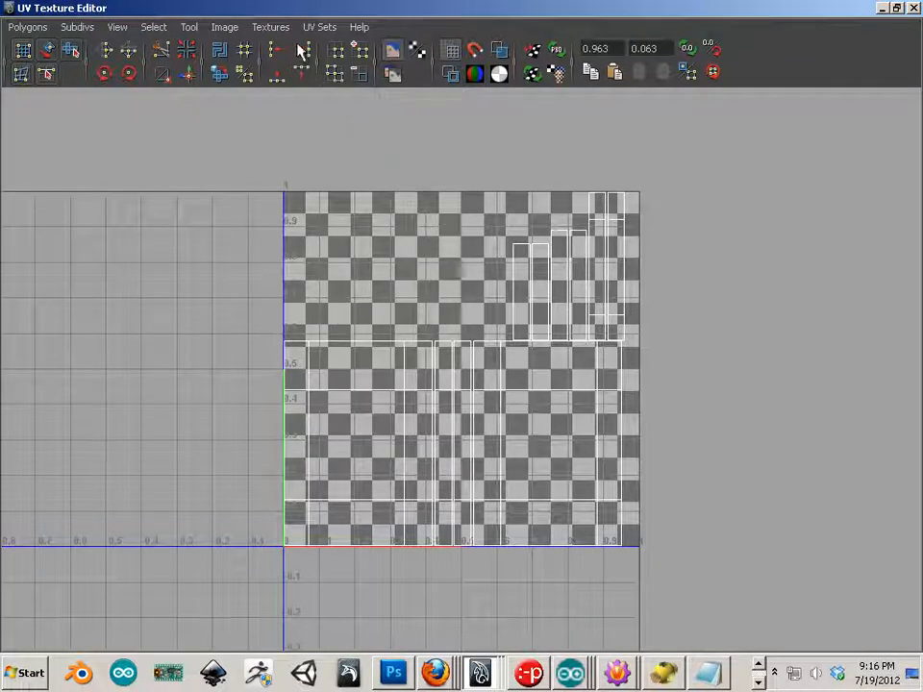
{"action": "left_click", "coordinate": [231, 28]}
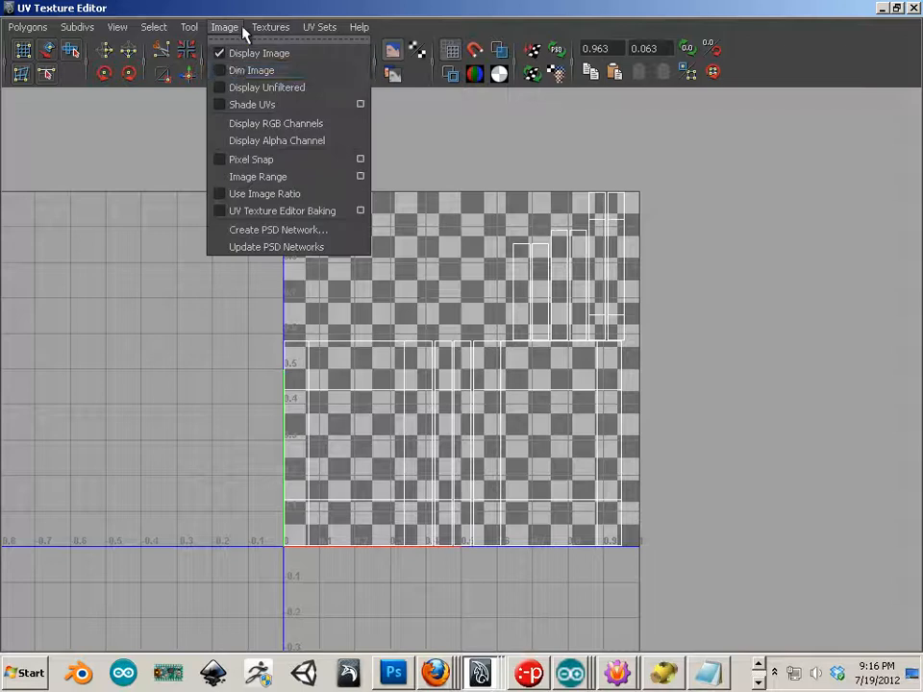
{"action": "left_click", "coordinate": [236, 71]}
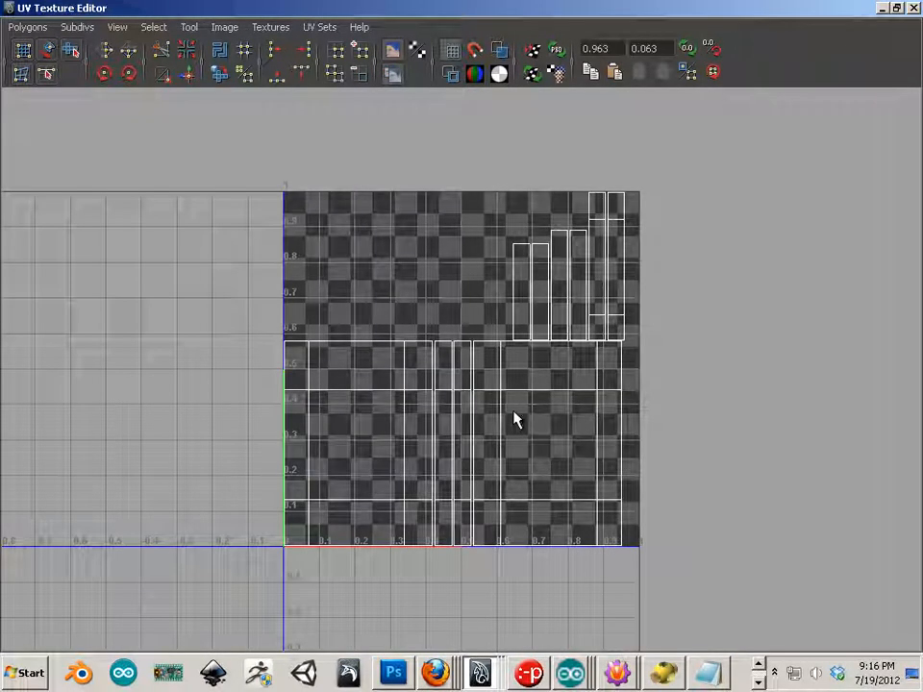
Step: Restore the UV Texture Editor to a smaller window and arrange it beside the textured wall piece in the viewport
{"action": "middle_click_drag", "start_coordinate": [412, 342], "coordinate": [490, 343], "text": "alt"}
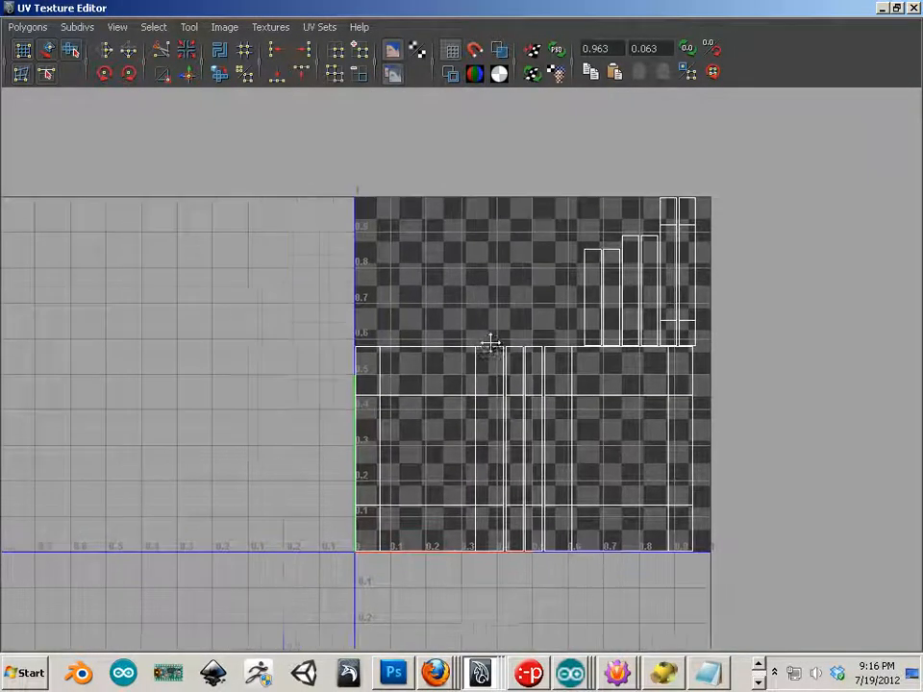
{"action": "double_click", "coordinate": [374, 14]}
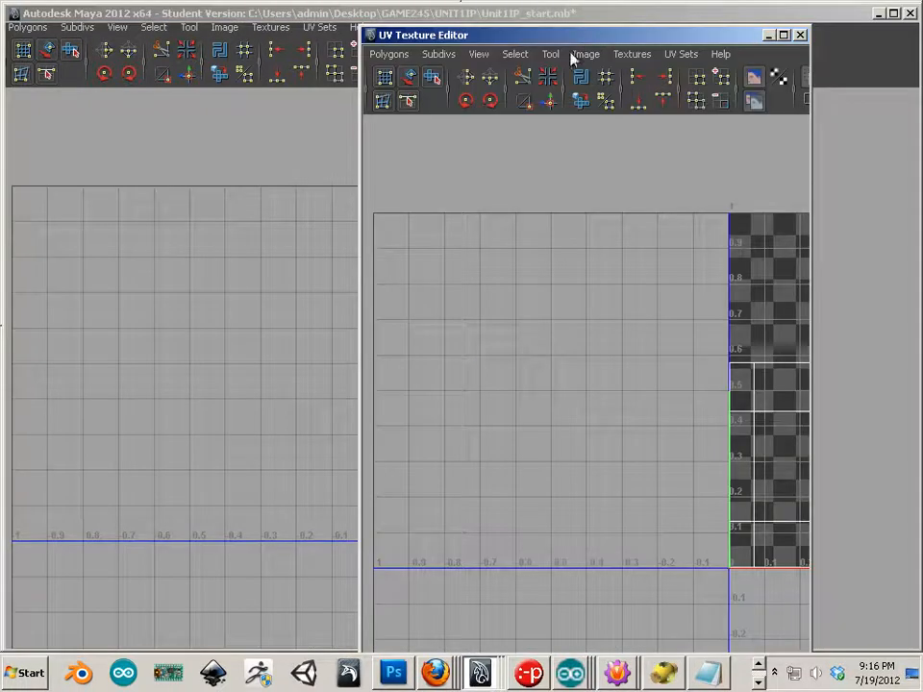
{"action": "middle_click_drag", "start_coordinate": [324, 274], "coordinate": [256, 273], "text": "alt"}
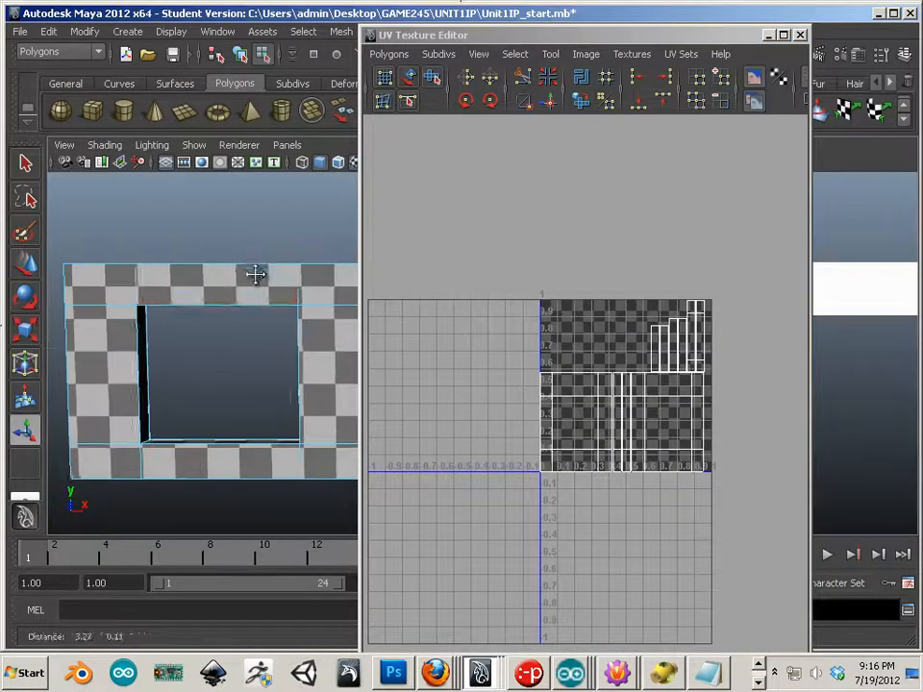
Step: Select the front face above the window opening to examine where it sits in the UV layout, and clear the selection
{"action": "right_click", "coordinate": [247, 275]}
{"action": "right_click_drag", "start_coordinate": [247, 277], "coordinate": [252, 305]}
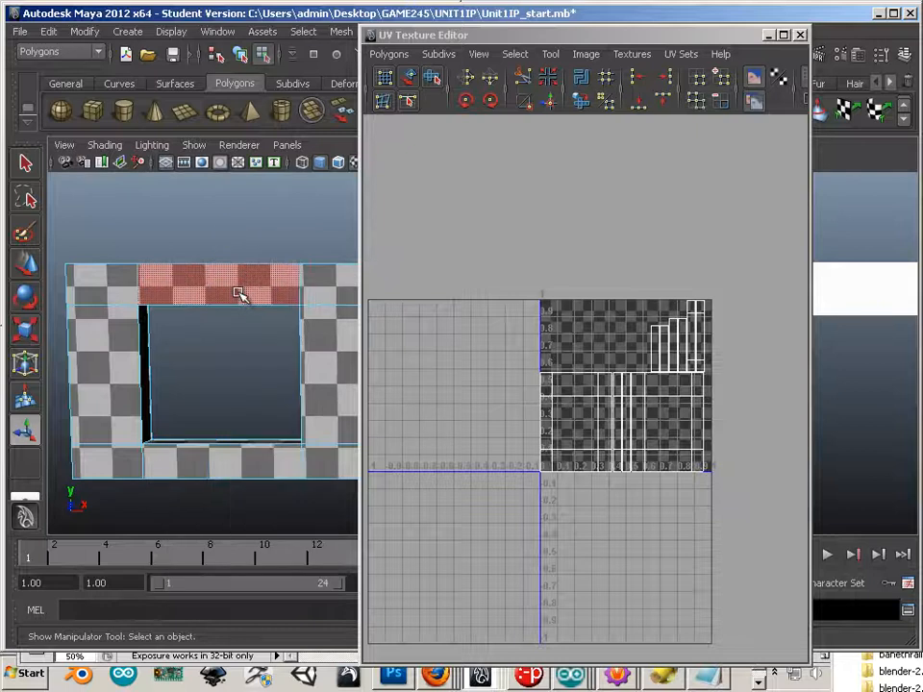
{"action": "left_click", "coordinate": [246, 298]}
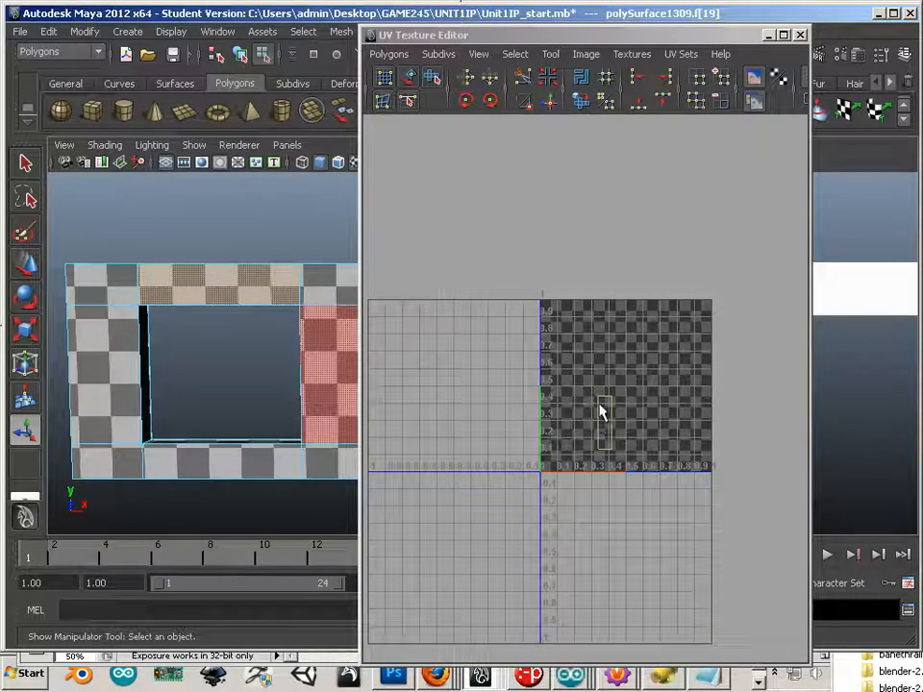
{"action": "left_click", "coordinate": [511, 458]}
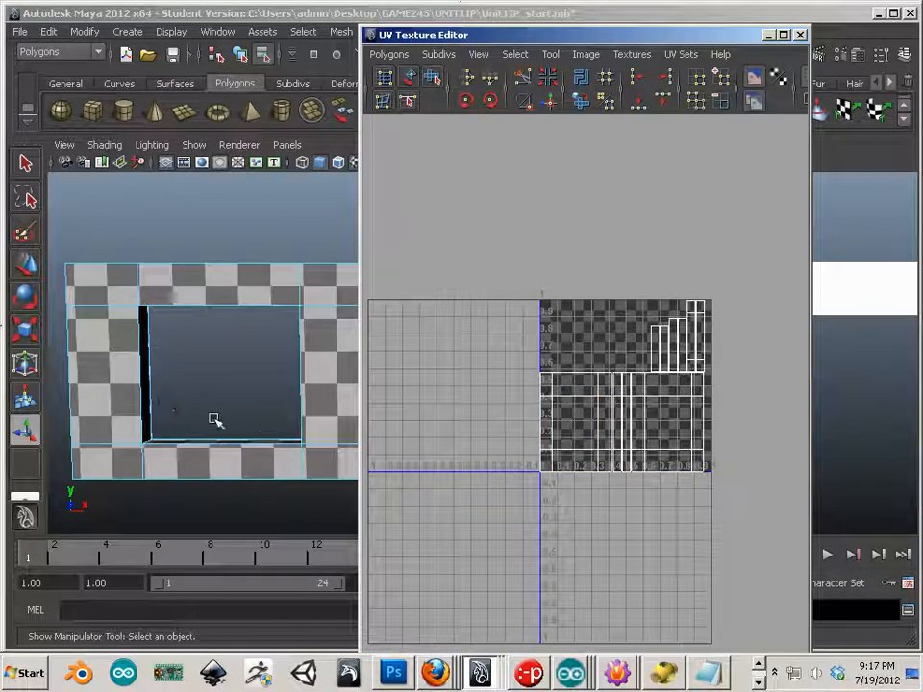
Step: Select the whole front-frame UV shell from one corner UV and move it away from the other shells, across the vertical axis
{"action": "scroll", "coordinate": [558, 449], "scroll_direction": "up", "scroll_amount": 4}
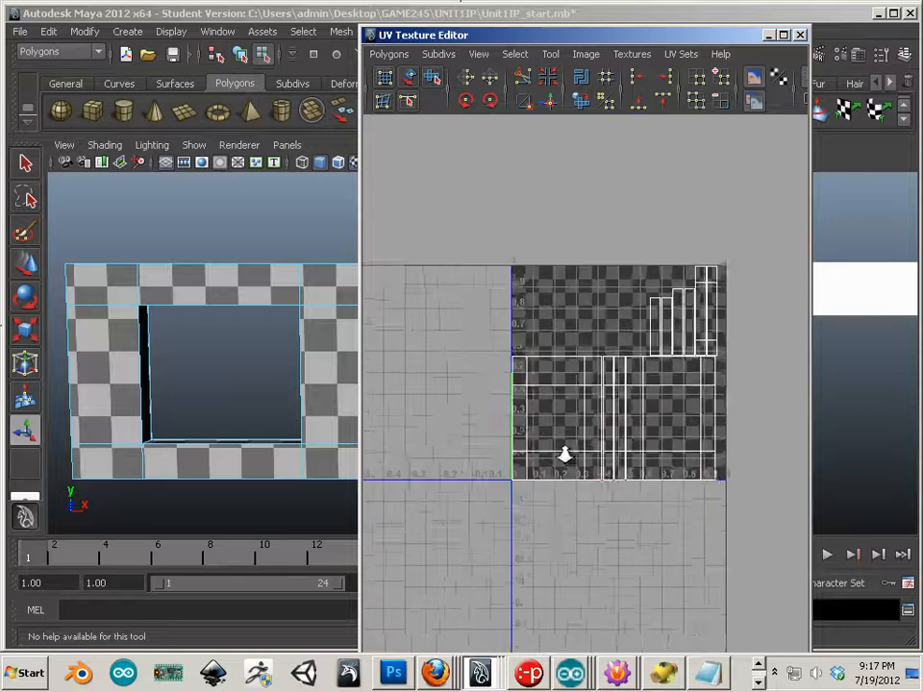
{"action": "right_click", "coordinate": [521, 329]}
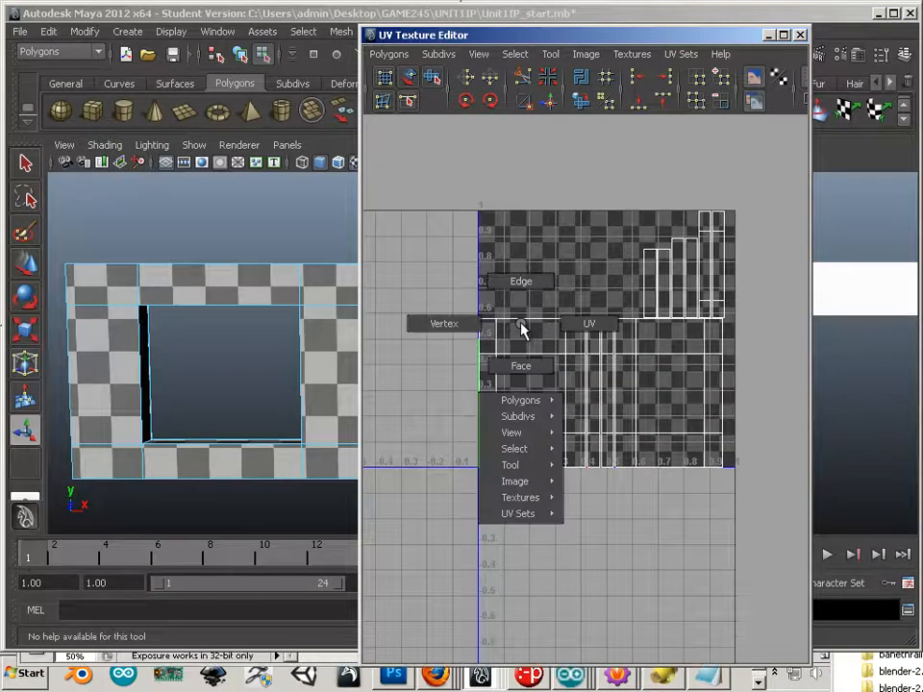
{"action": "right_click_drag", "start_coordinate": [521, 330], "coordinate": [567, 330]}
{"action": "left_click_drag", "start_coordinate": [492, 301], "coordinate": [474, 328]}
{"action": "right_click_drag", "start_coordinate": [487, 331], "coordinate": [535, 317]}
{"action": "left_click_drag", "start_coordinate": [491, 292], "coordinate": [468, 328]}
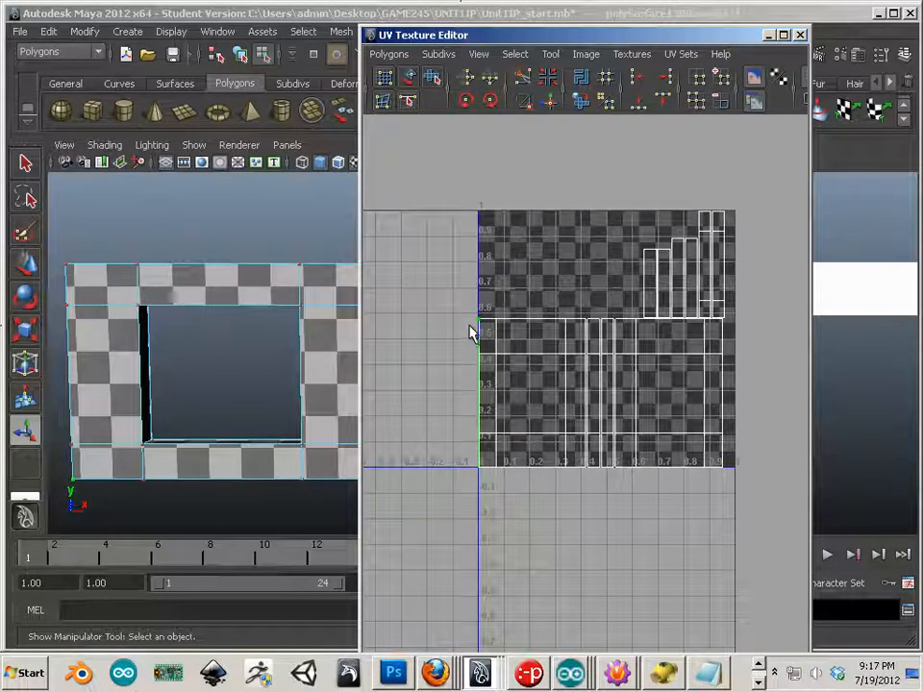
{"action": "right_click_drag", "start_coordinate": [477, 323], "coordinate": [507, 308], "text": "ctrl"}
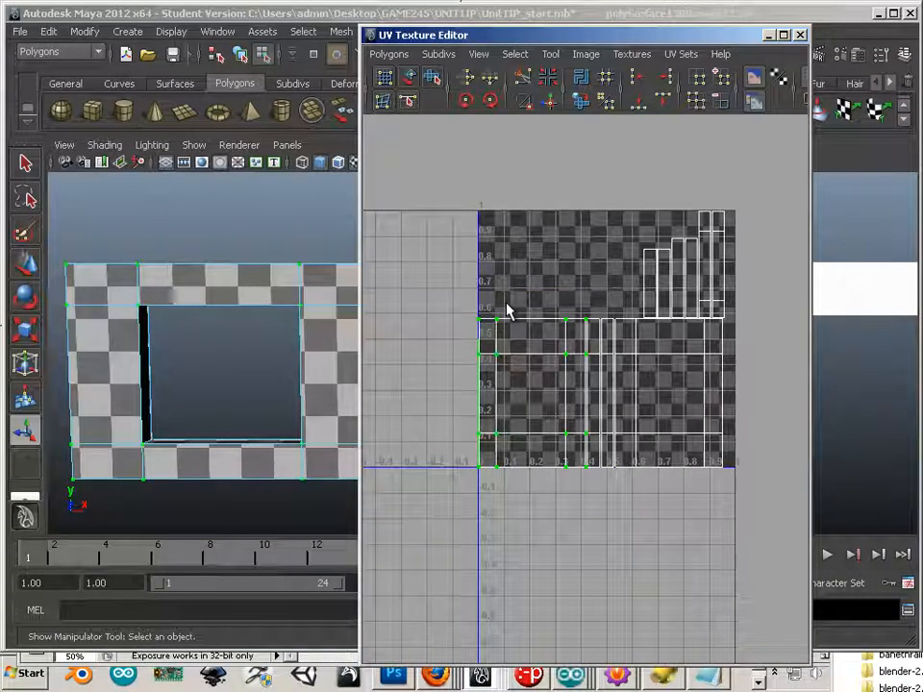
{"action": "key", "text": "w"}
{"action": "left_click_drag", "start_coordinate": [539, 397], "coordinate": [483, 371]}
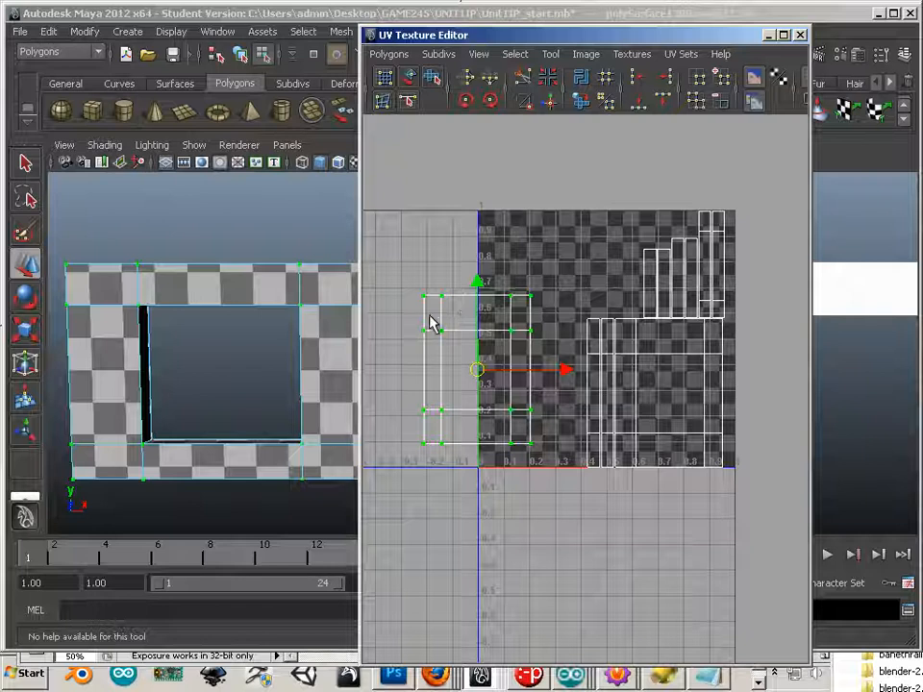
Step: Rotate the front-frame UV shell 90 degrees counterclockwise and check its orientation by selecting faces
{"action": "right_click_drag", "start_coordinate": [461, 316], "coordinate": [459, 335]}
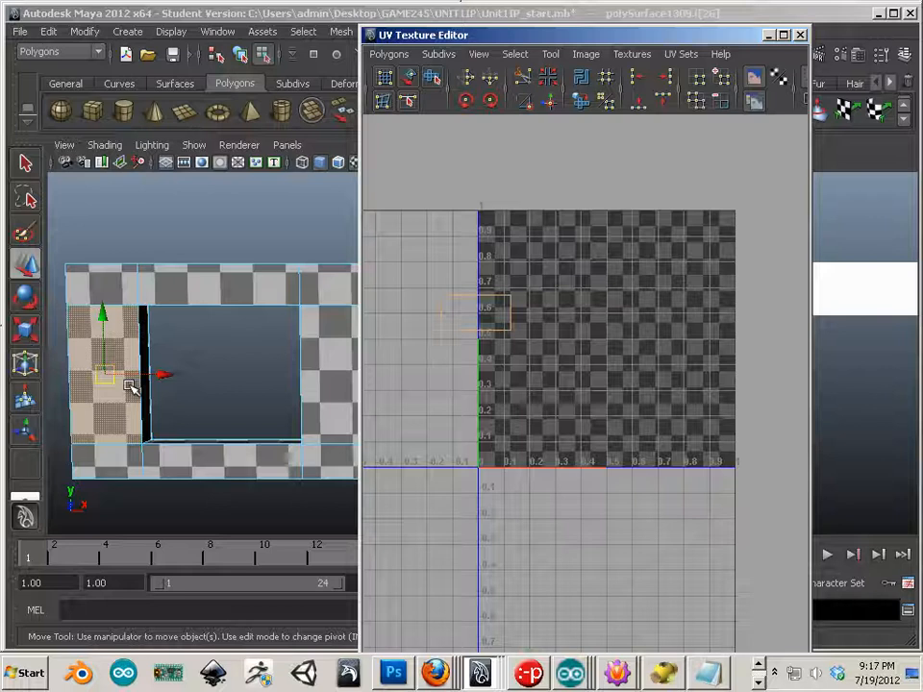
{"action": "left_click", "coordinate": [408, 396]}
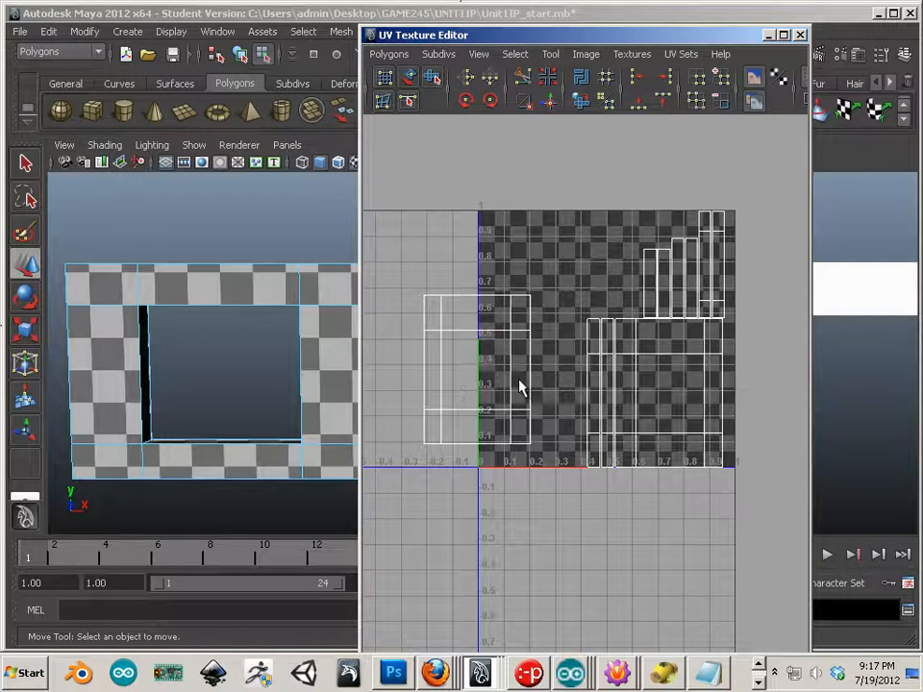
{"action": "right_click_drag", "start_coordinate": [519, 386], "coordinate": [573, 380]}
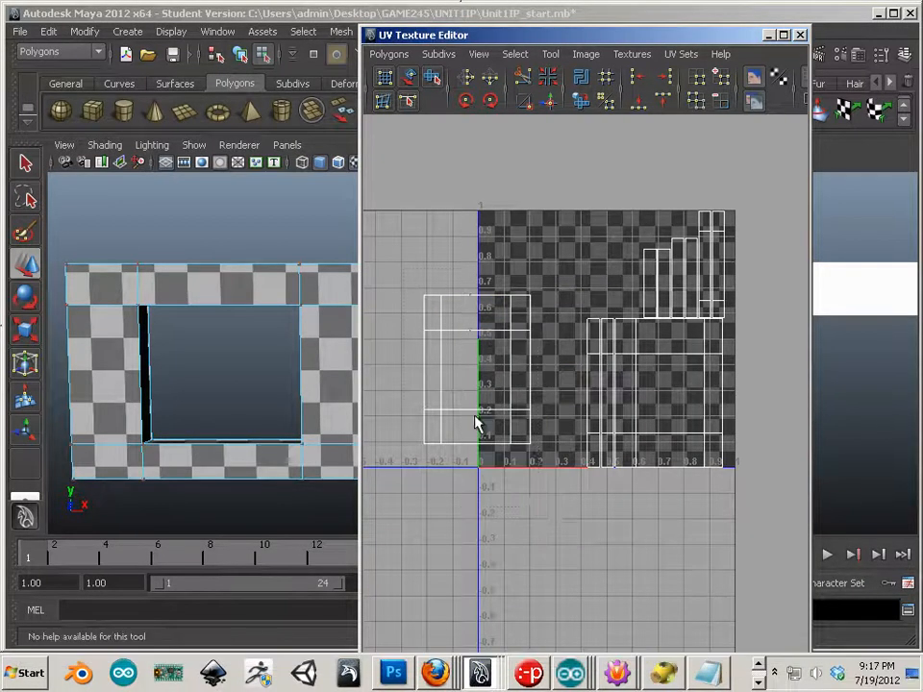
{"action": "left_click_drag", "start_coordinate": [475, 416], "coordinate": [537, 504]}
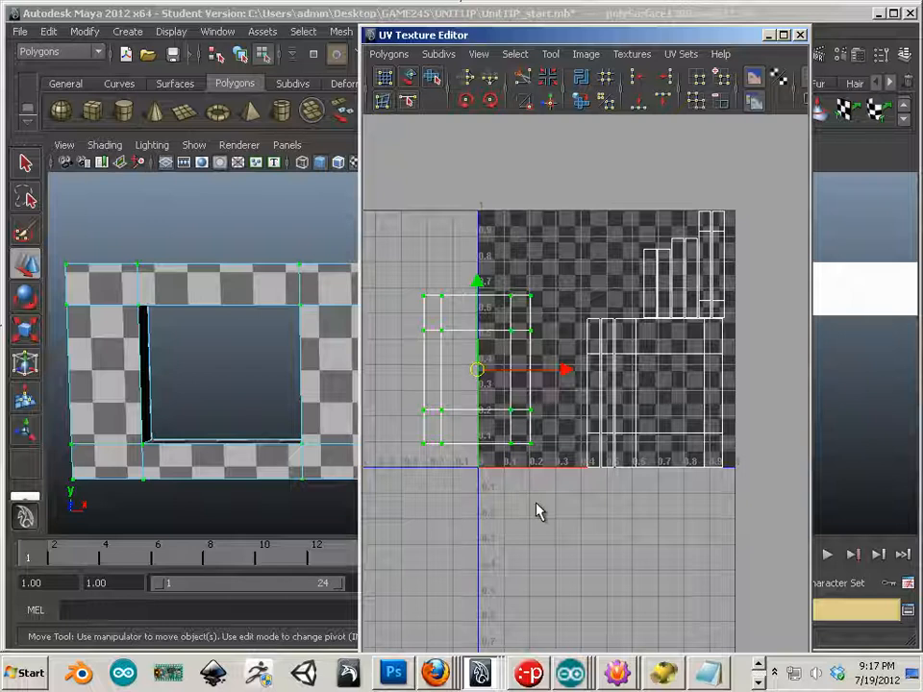
{"action": "left_click", "coordinate": [464, 102]}
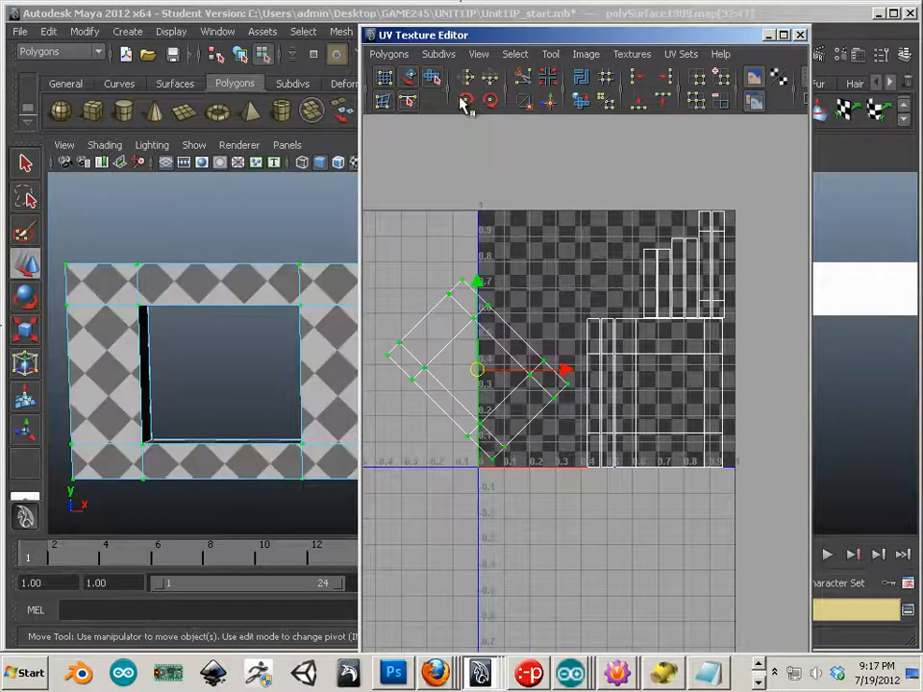
{"action": "left_click", "coordinate": [465, 102]}
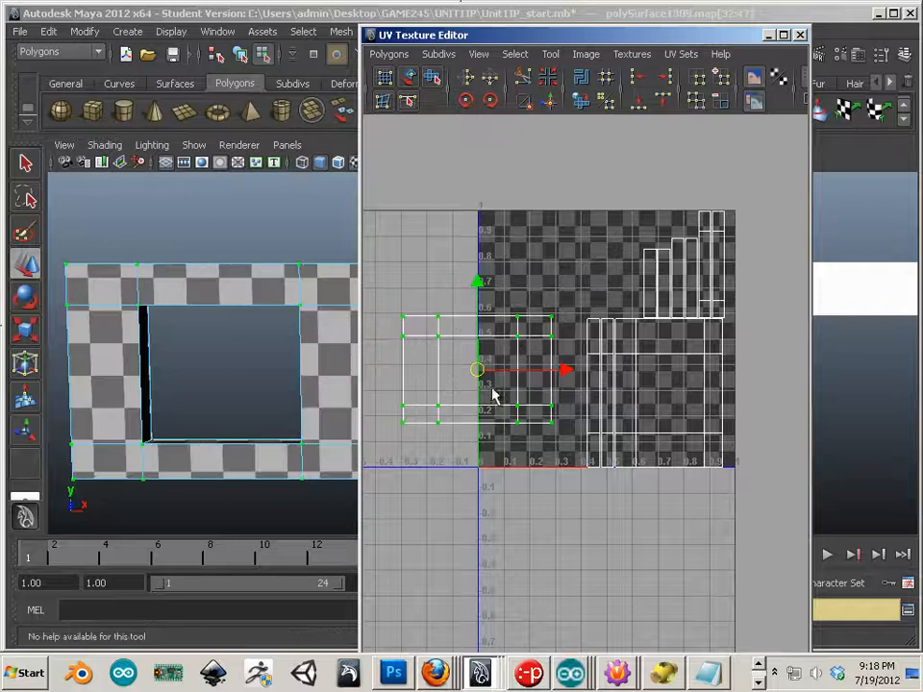
{"action": "right_click_drag", "start_coordinate": [458, 333], "coordinate": [453, 368]}
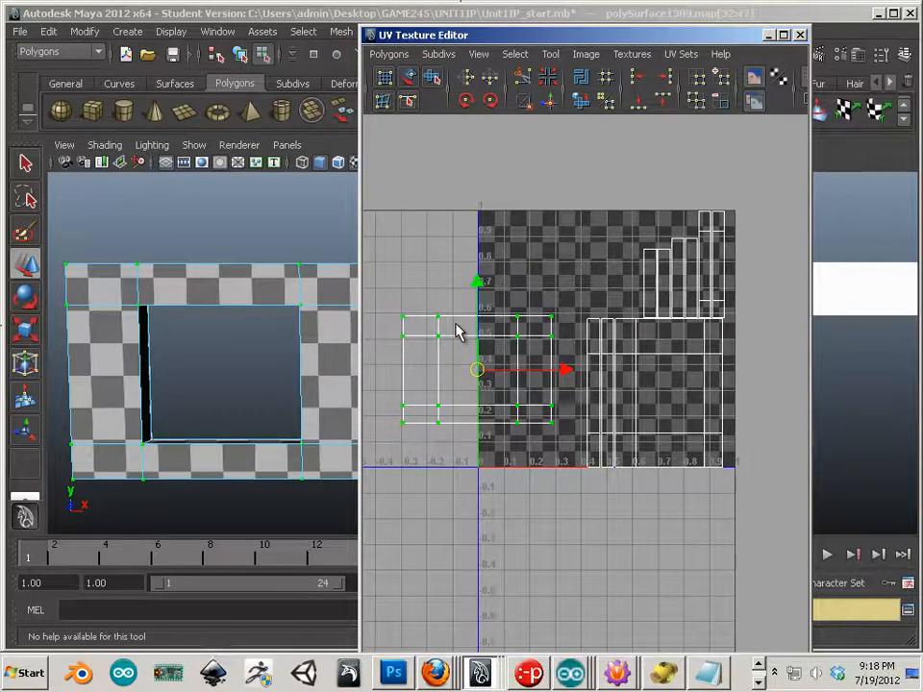
{"action": "left_click", "coordinate": [457, 332]}
{"action": "left_click", "coordinate": [465, 389]}
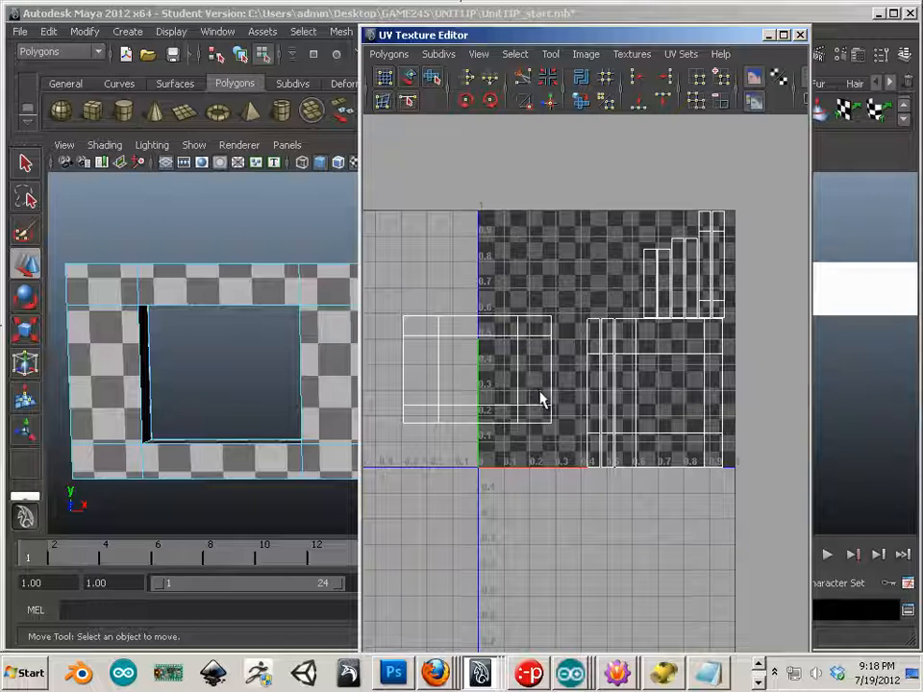
Step: Select the entire second frame-shaped UV shell from its corner UV and move it below the front-frame shell
{"action": "right_click_drag", "start_coordinate": [718, 449], "coordinate": [769, 450]}
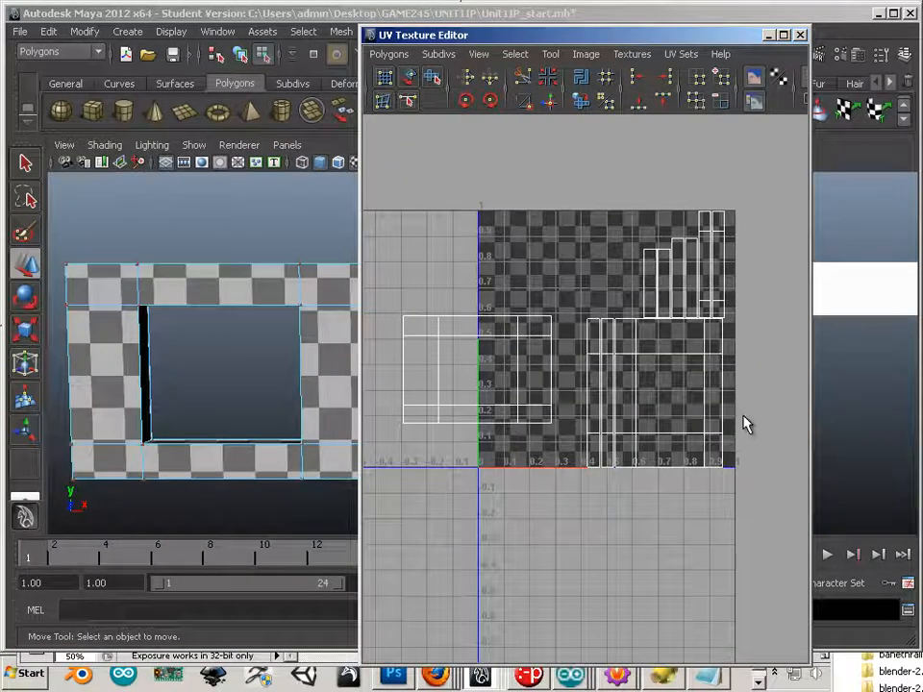
{"action": "left_click_drag", "start_coordinate": [737, 465], "coordinate": [725, 486]}
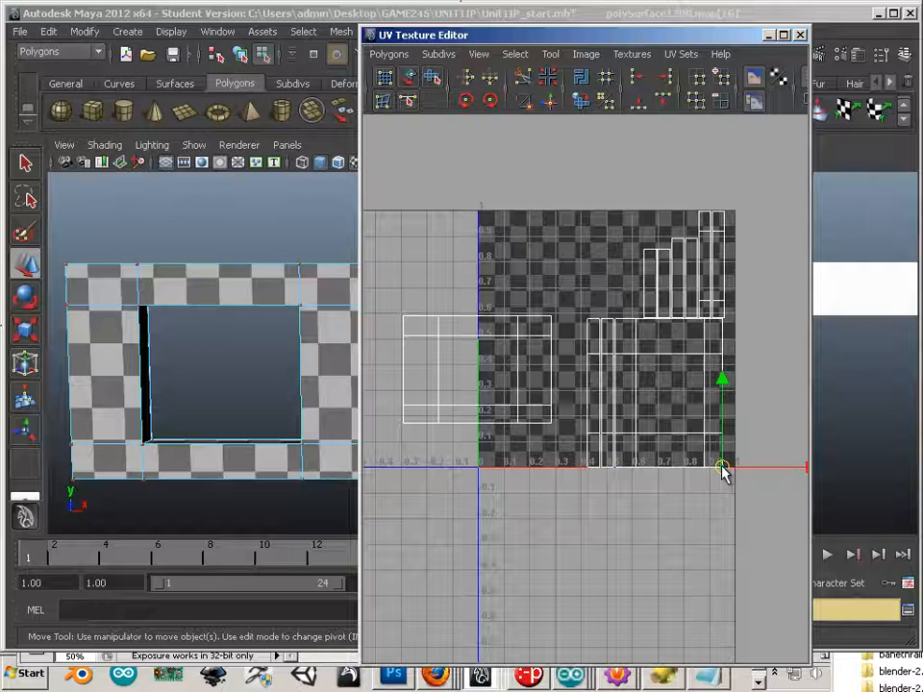
{"action": "right_click_drag", "start_coordinate": [723, 473], "coordinate": [759, 448], "text": "ctrl"}
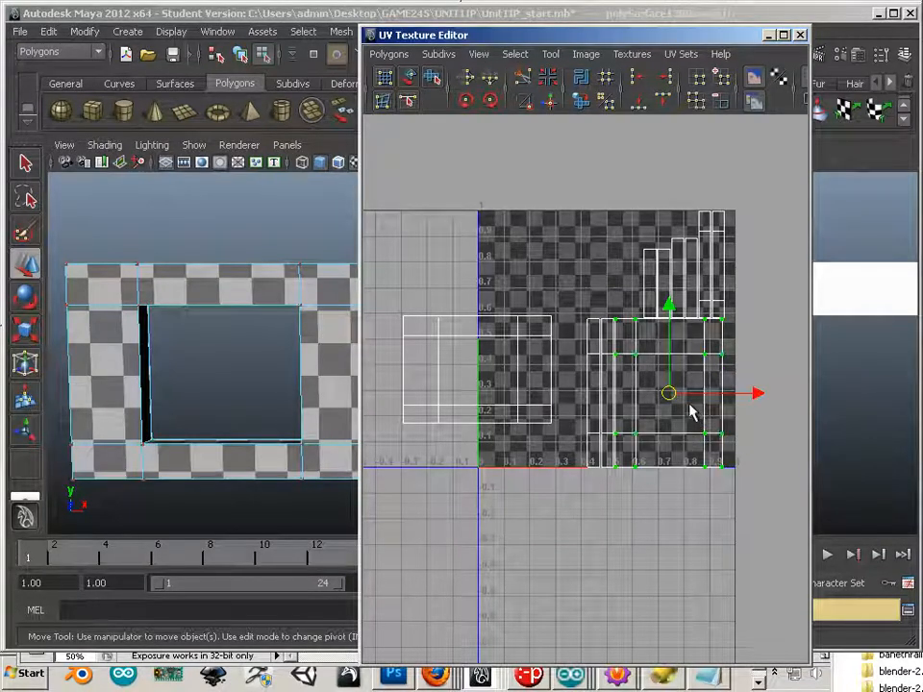
{"action": "left_click_drag", "start_coordinate": [670, 393], "coordinate": [496, 544]}
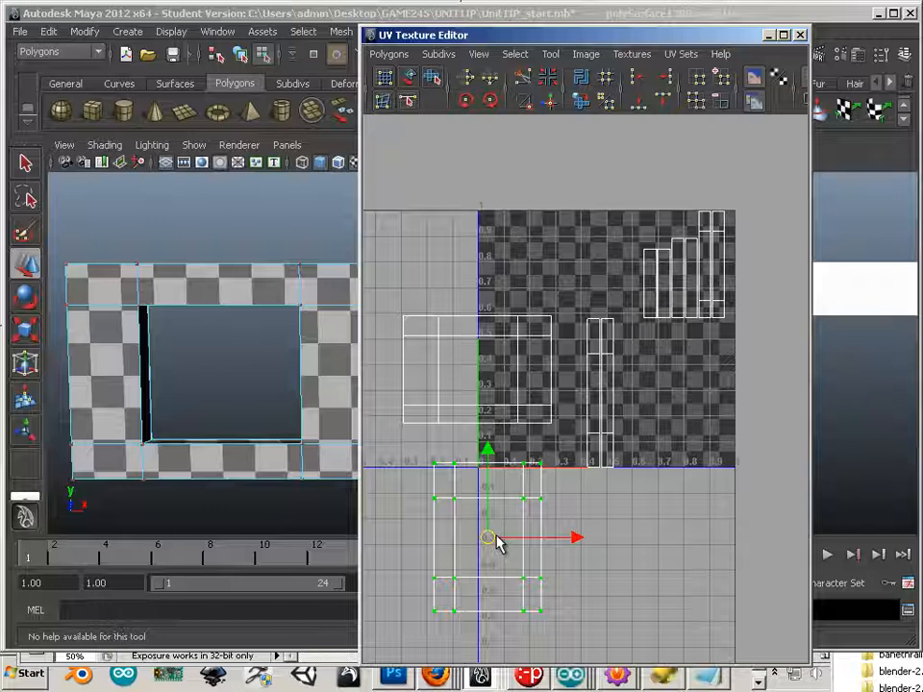
Step: Examine the back of the window wall piece and select its face above the opening to check that shell's UV orientation
{"action": "left_click_drag", "start_coordinate": [173, 422], "coordinate": [214, 425], "text": "alt"}
{"action": "right_click_drag", "start_coordinate": [214, 425], "coordinate": [130, 388], "text": "alt"}
{"action": "middle_click_drag", "start_coordinate": [298, 392], "coordinate": [45, 378], "text": "alt"}
{"action": "left_click_drag", "start_coordinate": [56, 384], "coordinate": [288, 408], "text": "alt"}
{"action": "middle_click_drag", "start_coordinate": [289, 407], "coordinate": [43, 353], "text": "alt"}
{"action": "left_click_drag", "start_coordinate": [44, 358], "coordinate": [287, 361], "text": "alt"}
{"action": "middle_click_drag", "start_coordinate": [286, 361], "coordinate": [32, 352], "text": "alt"}
{"action": "right_click_drag", "start_coordinate": [172, 362], "coordinate": [211, 371], "text": "alt"}
{"action": "left_click_drag", "start_coordinate": [211, 371], "coordinate": [230, 374], "text": "alt"}
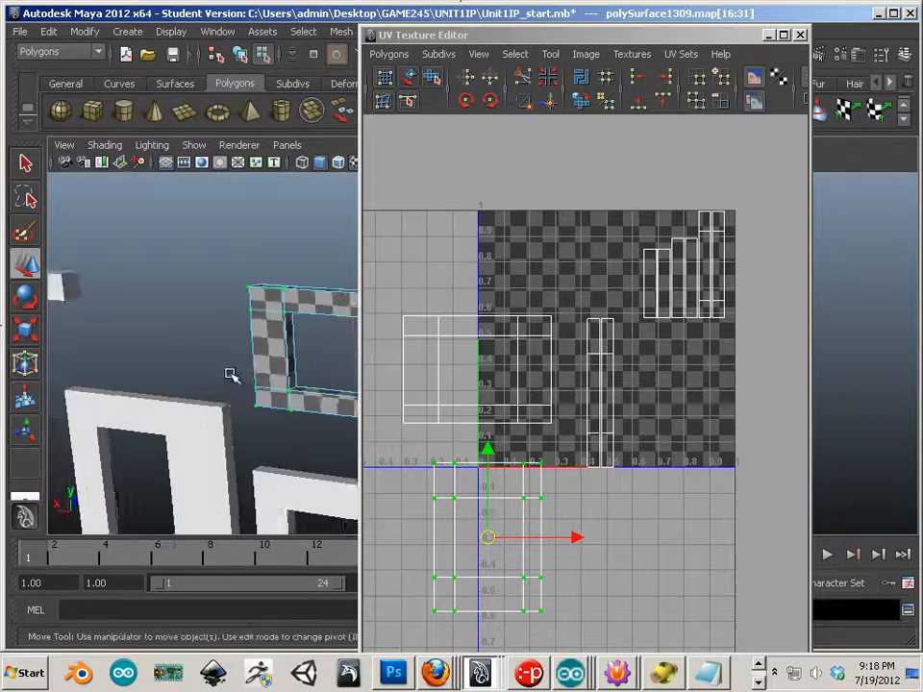
{"action": "right_click_drag", "start_coordinate": [230, 374], "coordinate": [265, 384], "text": "alt"}
{"action": "right_click_drag", "start_coordinate": [328, 353], "coordinate": [344, 382]}
{"action": "right_click", "coordinate": [345, 343]}
{"action": "left_click", "coordinate": [299, 300]}
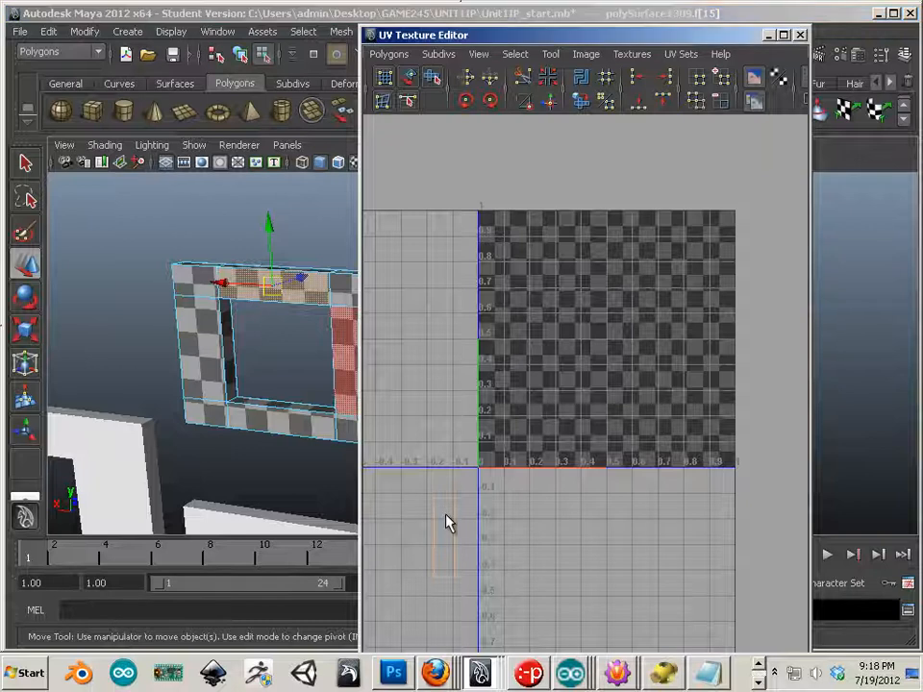
Step: Select all UVs of the back-frame shell and rotate it 90 degrees clockwise
{"action": "right_click_drag", "start_coordinate": [447, 486], "coordinate": [501, 487]}
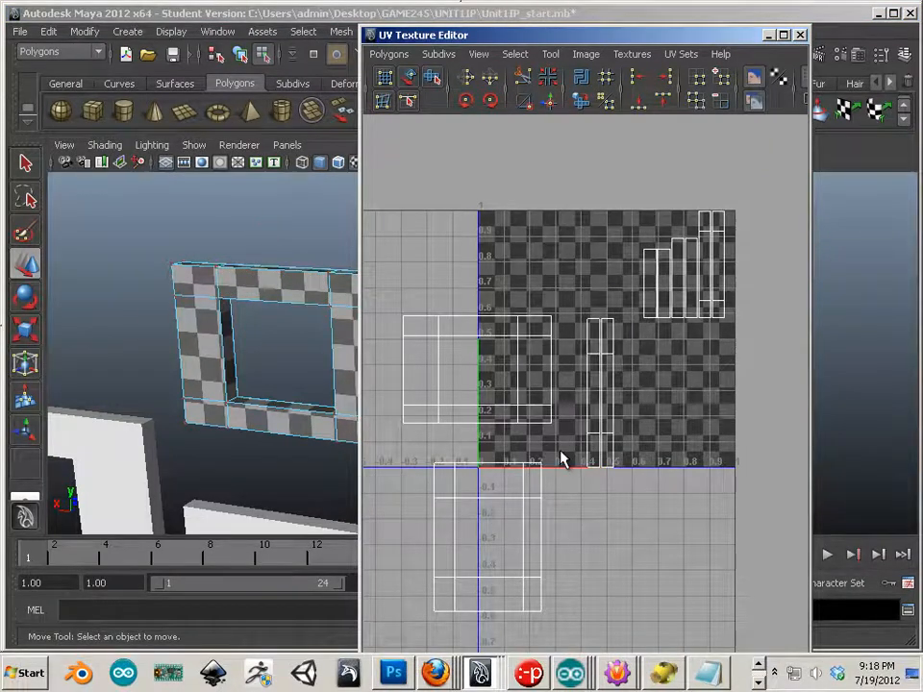
{"action": "left_click_drag", "start_coordinate": [560, 452], "coordinate": [421, 647]}
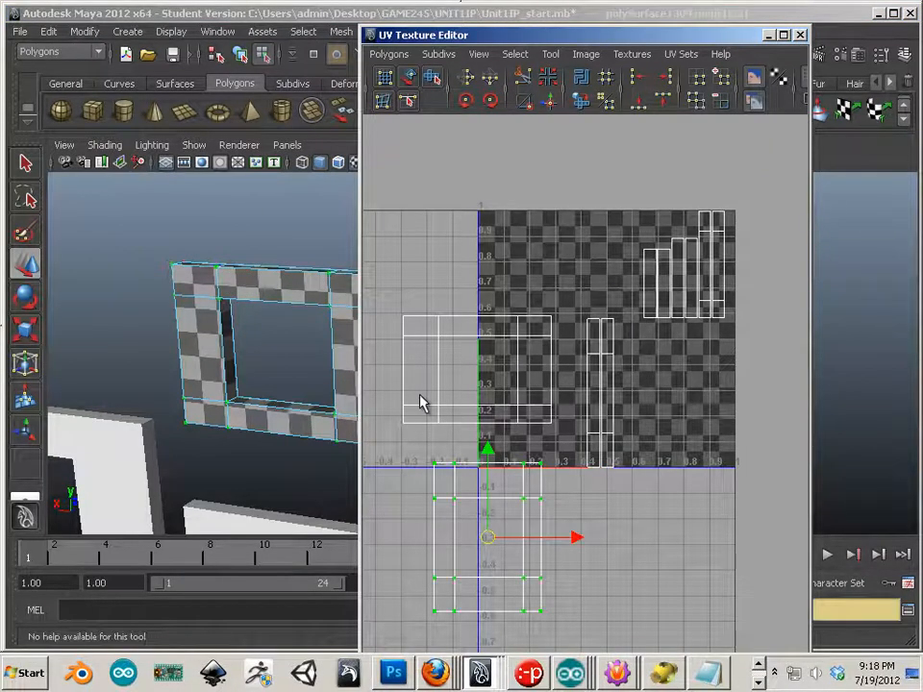
{"action": "left_click", "coordinate": [495, 105]}
{"action": "left_click", "coordinate": [496, 106]}
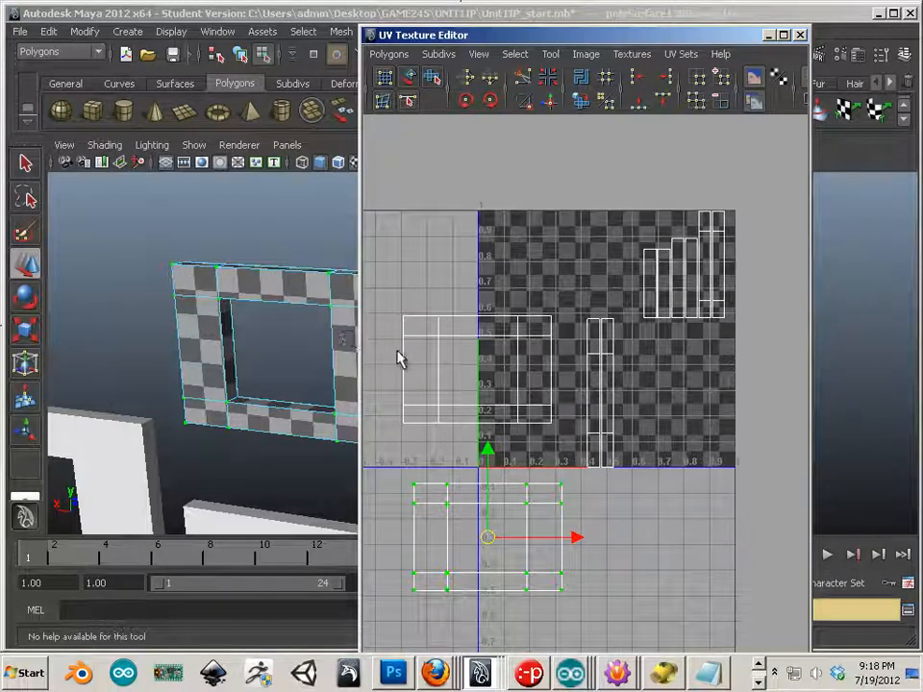
Step: Select the middle edge on the right side of the front-frame shell and attach the matching side strip with Move and Sew UVs
{"action": "middle_click_drag", "start_coordinate": [436, 383], "coordinate": [433, 384], "text": "alt"}
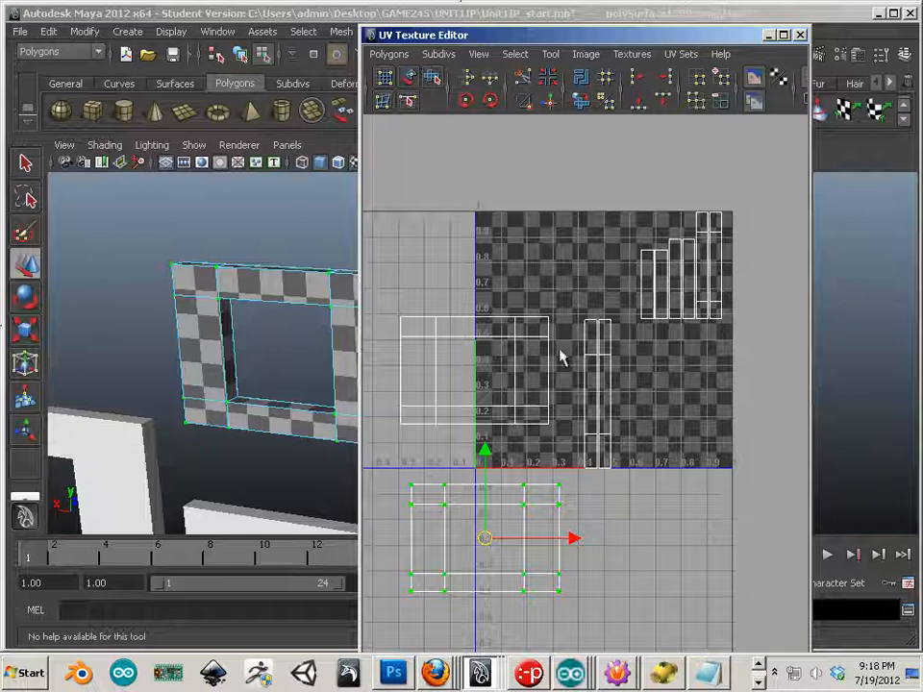
{"action": "middle_click_drag", "start_coordinate": [532, 374], "coordinate": [548, 350], "text": "alt"}
{"action": "right_click_drag", "start_coordinate": [548, 350], "coordinate": [614, 370], "text": "alt"}
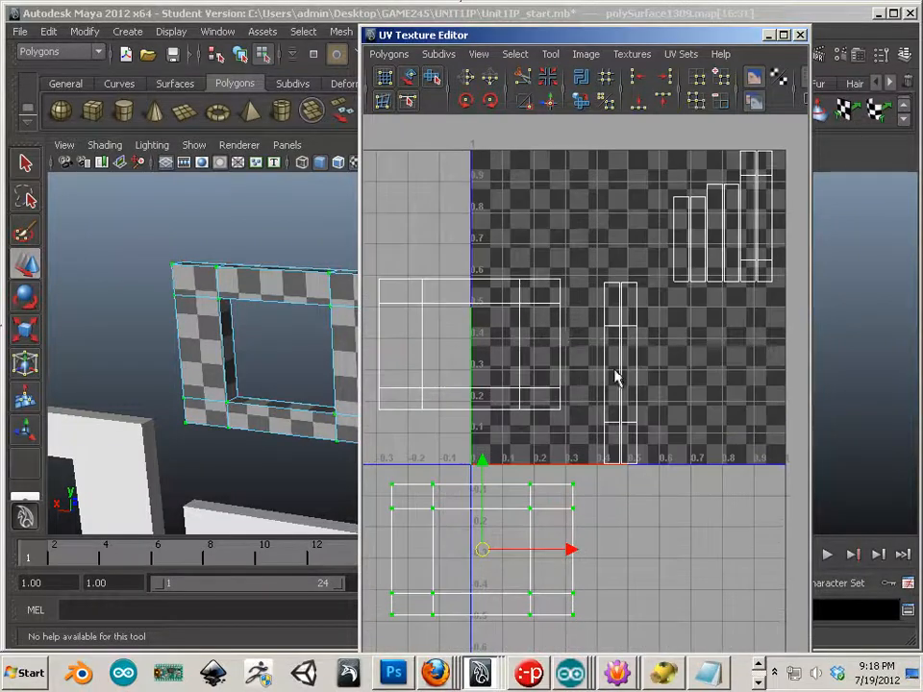
{"action": "right_click_drag", "start_coordinate": [565, 338], "coordinate": [559, 299]}
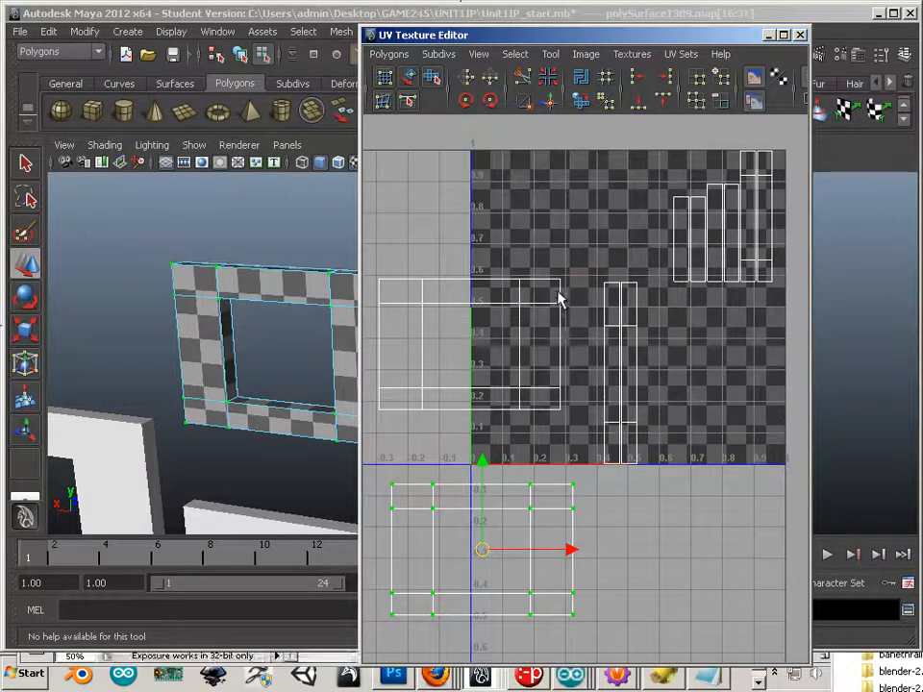
{"action": "left_click", "coordinate": [561, 341]}
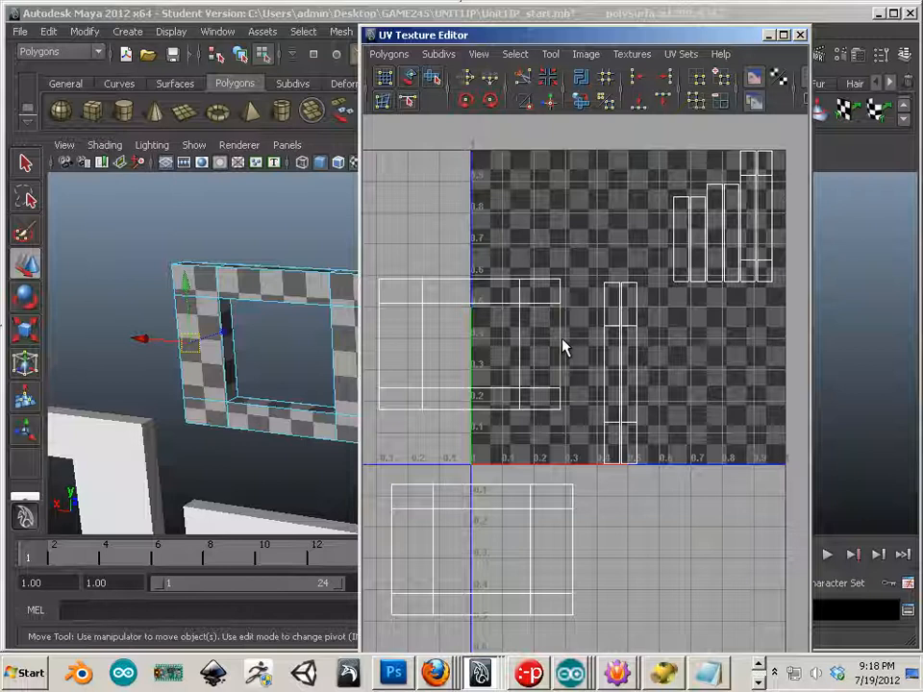
{"action": "right_click_drag", "start_coordinate": [562, 348], "coordinate": [608, 375], "text": "alt"}
{"action": "left_click", "coordinate": [559, 360]}
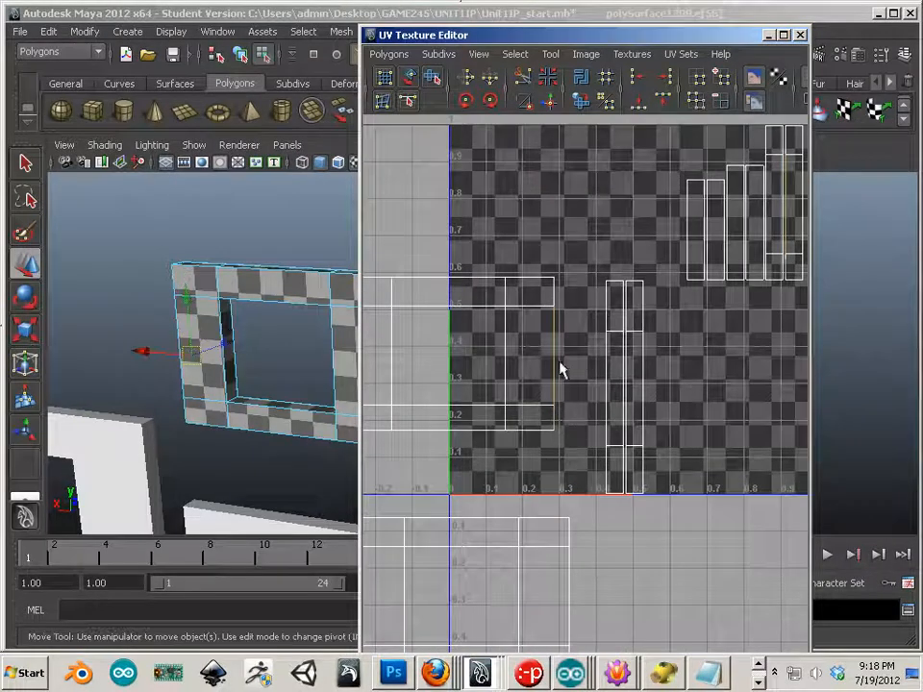
{"action": "middle_click_drag", "start_coordinate": [597, 358], "coordinate": [527, 400], "text": "alt"}
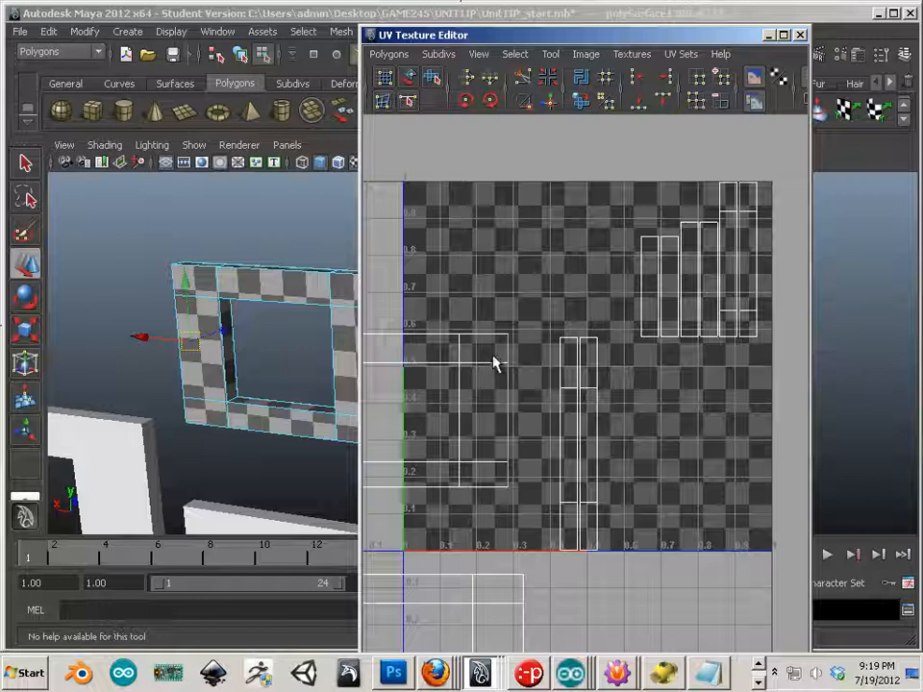
{"action": "left_click", "coordinate": [549, 102]}
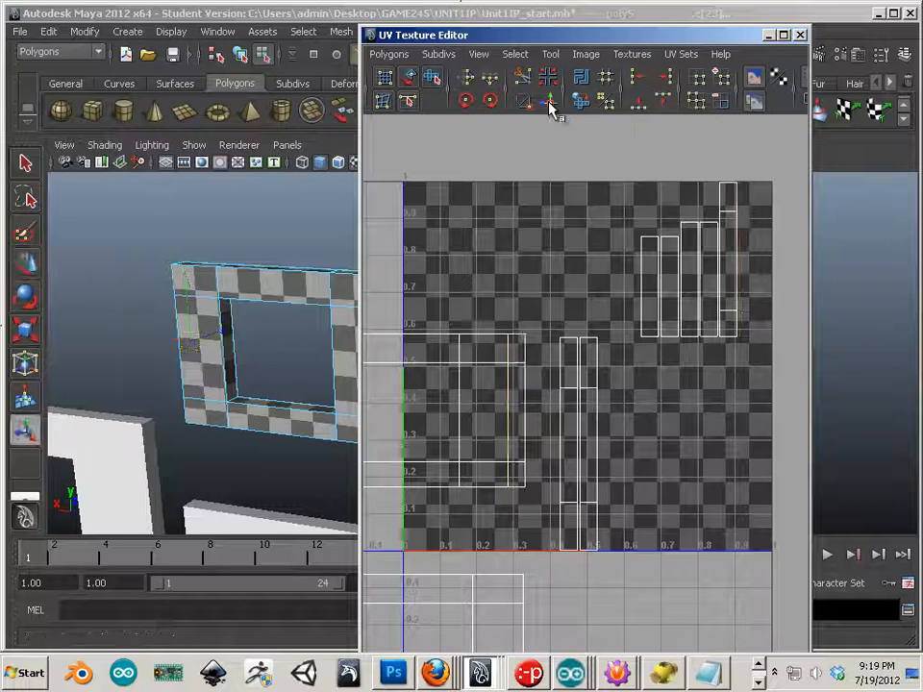
Step: Select the top edge of the front-frame shell and attach the matching side strip with Move and Sew UVs
{"action": "middle_click_drag", "start_coordinate": [567, 321], "coordinate": [625, 309], "text": "alt"}
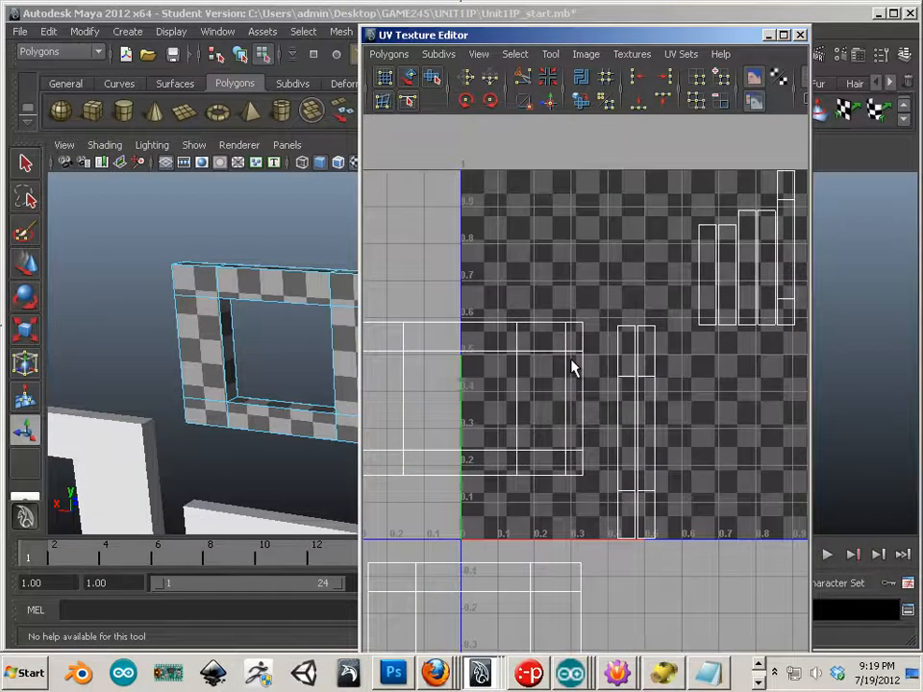
{"action": "right_click_drag", "start_coordinate": [573, 366], "coordinate": [493, 350], "text": "alt"}
{"action": "middle_click_drag", "start_coordinate": [493, 350], "coordinate": [512, 355], "text": "alt"}
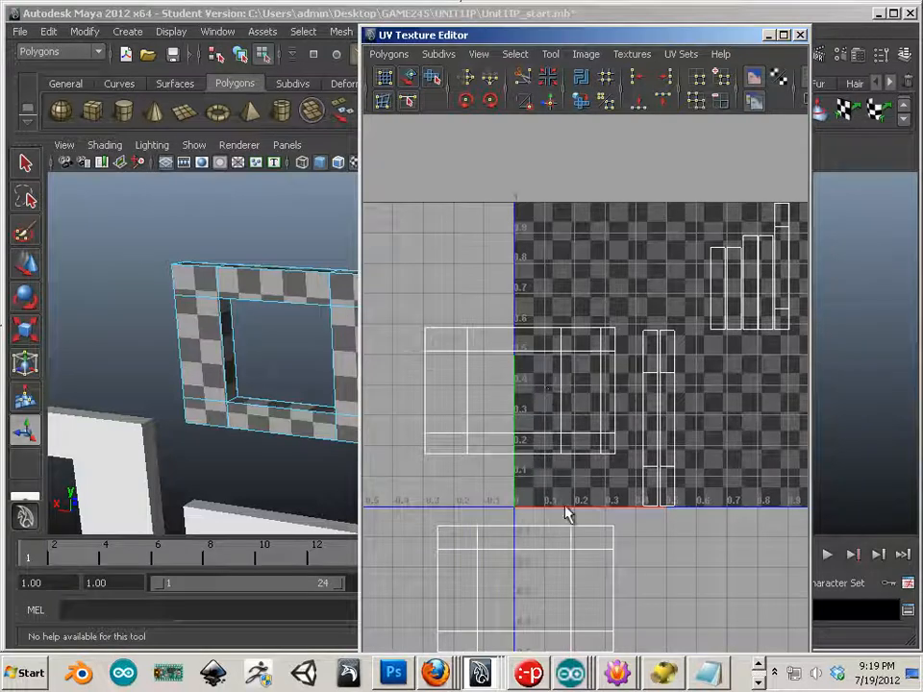
{"action": "right_click", "coordinate": [487, 442]}
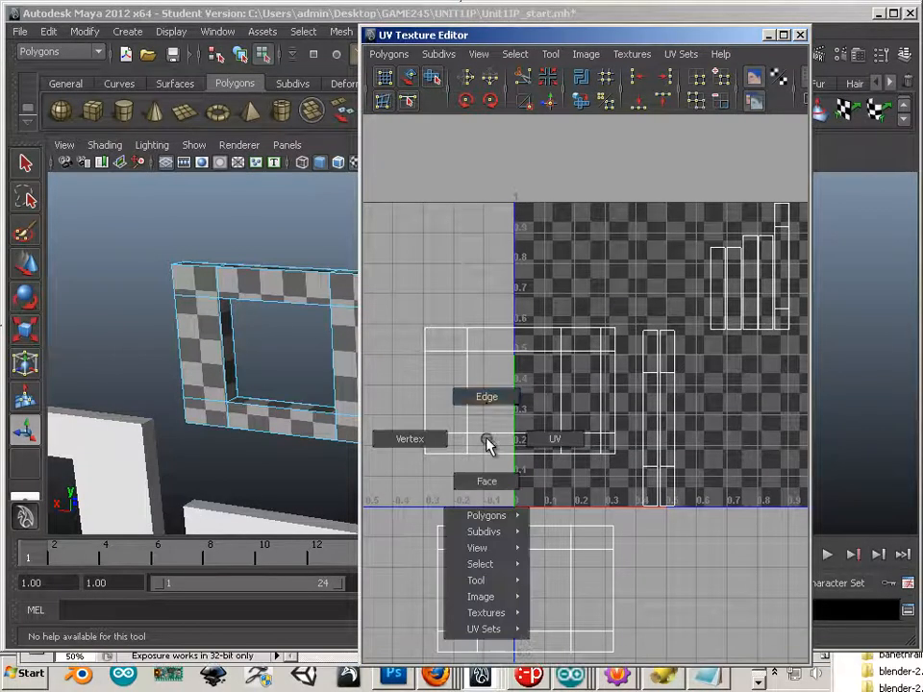
{"action": "left_click", "coordinate": [487, 397]}
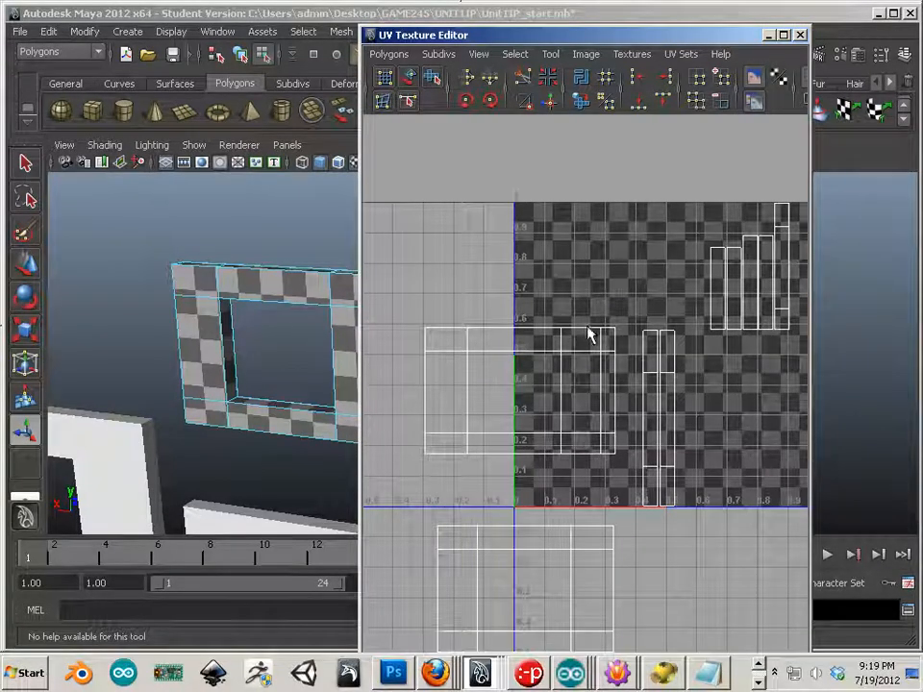
{"action": "left_click", "coordinate": [588, 331]}
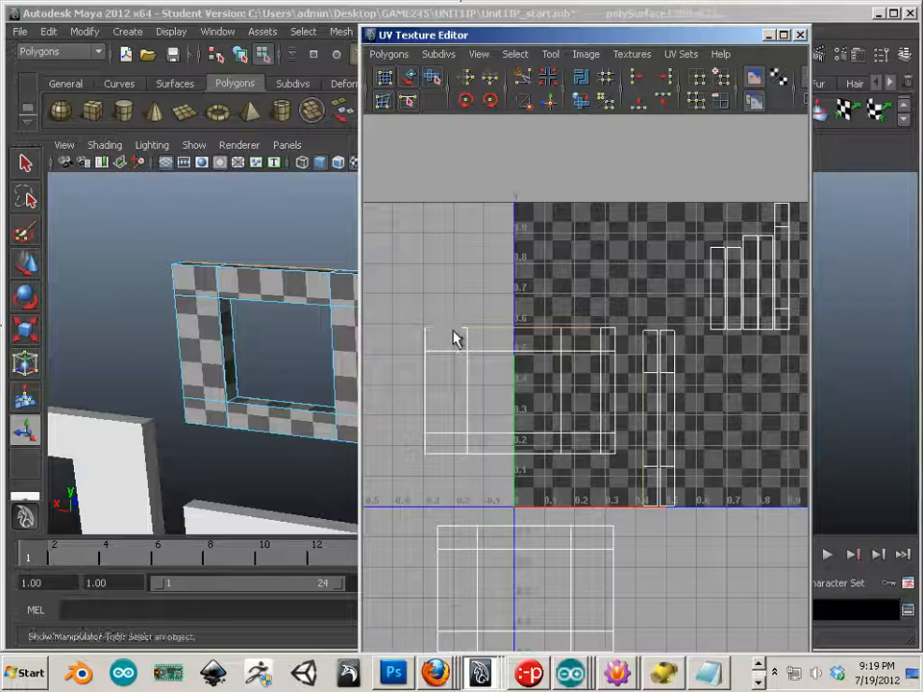
{"action": "left_click", "coordinate": [555, 112]}
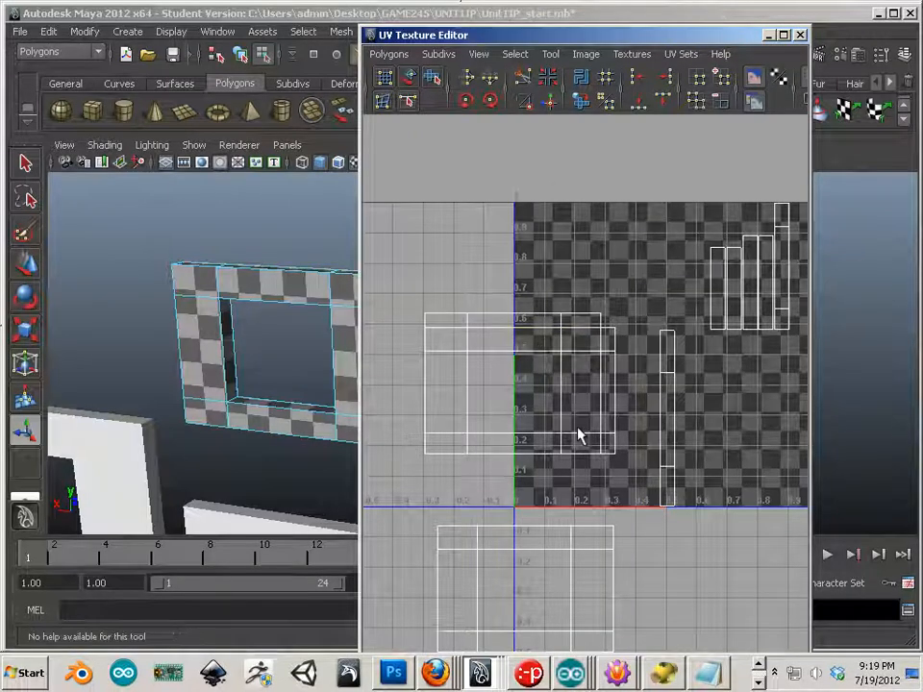
Step: Select the bottom edges of the front-frame shell and attach the matching side strip with Move and Sew UVs
{"action": "left_click", "coordinate": [523, 451]}
{"action": "left_click", "coordinate": [452, 454]}
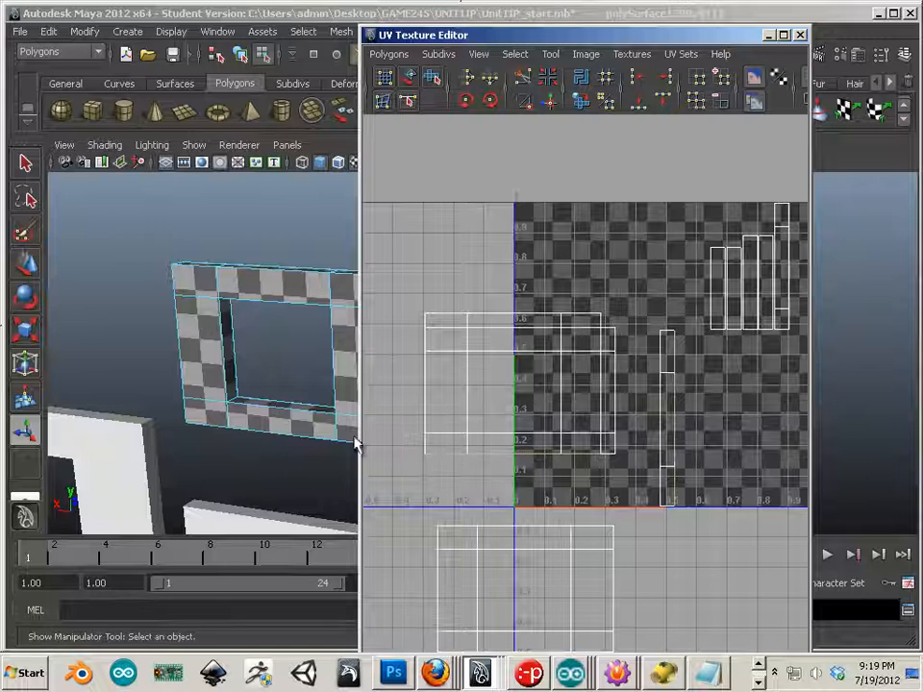
{"action": "left_click", "coordinate": [548, 108]}
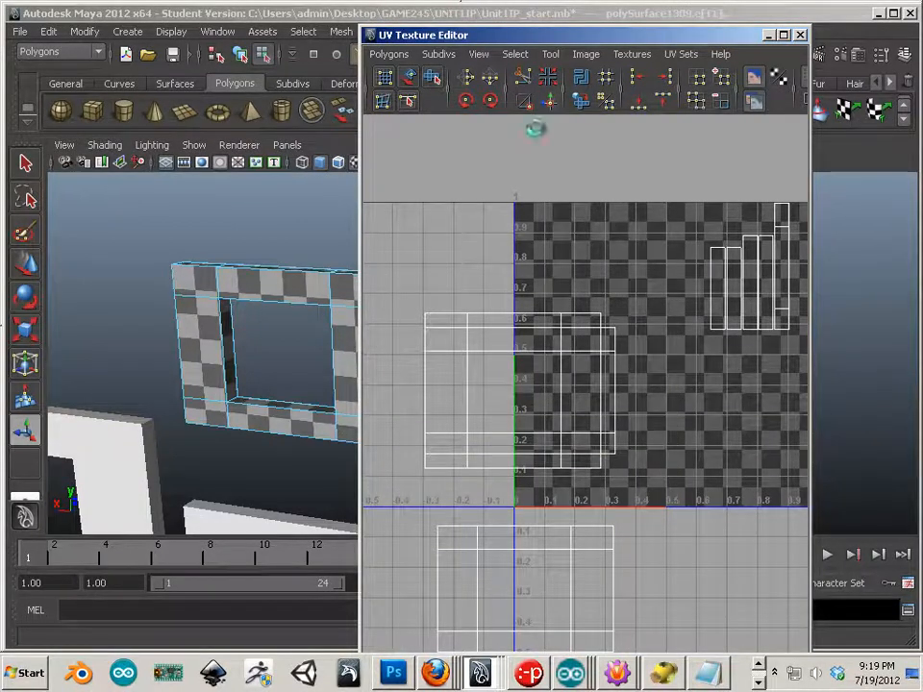
Step: Inspect the window wall piece from its other side, and attach the remaining outer side strip to the front-frame shell's left edge
{"action": "left_click_drag", "start_coordinate": [258, 346], "coordinate": [134, 354], "text": "alt"}
{"action": "right_click_drag", "start_coordinate": [270, 327], "coordinate": [154, 314], "text": "alt"}
{"action": "middle_click_drag", "start_coordinate": [171, 309], "coordinate": [311, 354], "text": "alt"}
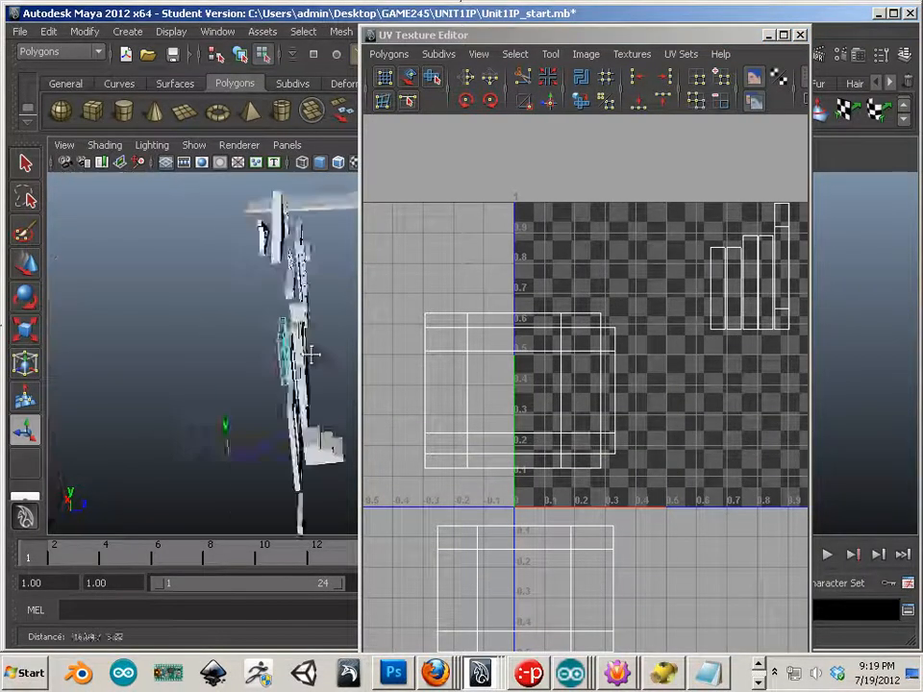
{"action": "left_click_drag", "start_coordinate": [312, 355], "coordinate": [89, 336], "text": "alt"}
{"action": "middle_click_drag", "start_coordinate": [200, 321], "coordinate": [144, 402], "text": "alt"}
{"action": "right_click_drag", "start_coordinate": [158, 409], "coordinate": [290, 440], "text": "alt"}
{"action": "middle_click_drag", "start_coordinate": [194, 390], "coordinate": [355, 386], "text": "alt"}
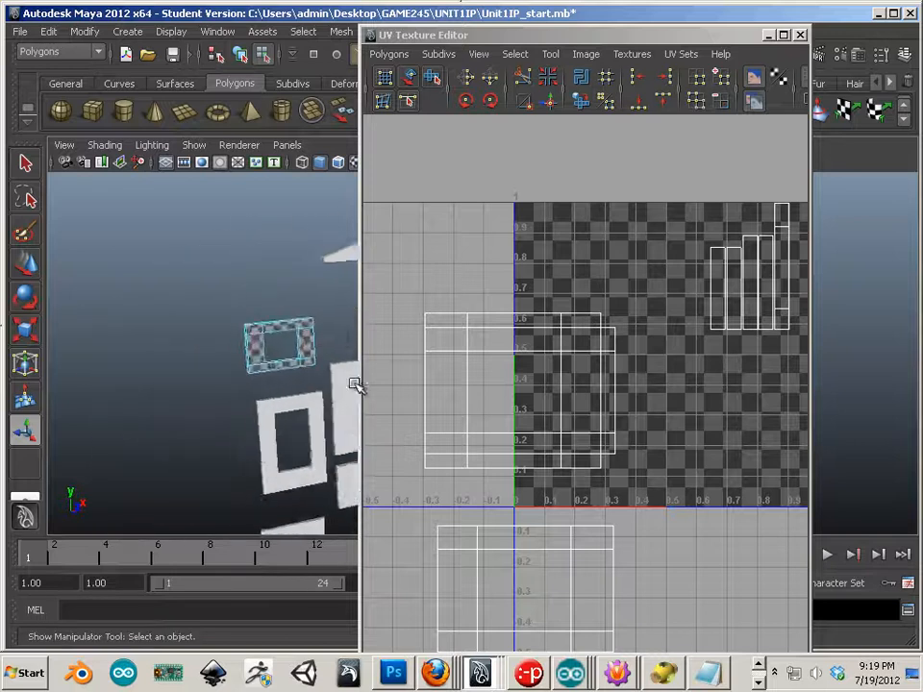
{"action": "left_click_drag", "start_coordinate": [354, 386], "coordinate": [274, 373], "text": "alt"}
{"action": "middle_click_drag", "start_coordinate": [288, 373], "coordinate": [237, 386], "text": "alt"}
{"action": "right_click_drag", "start_coordinate": [237, 386], "coordinate": [392, 444], "text": "alt"}
{"action": "middle_click_drag", "start_coordinate": [252, 391], "coordinate": [294, 373], "text": "alt"}
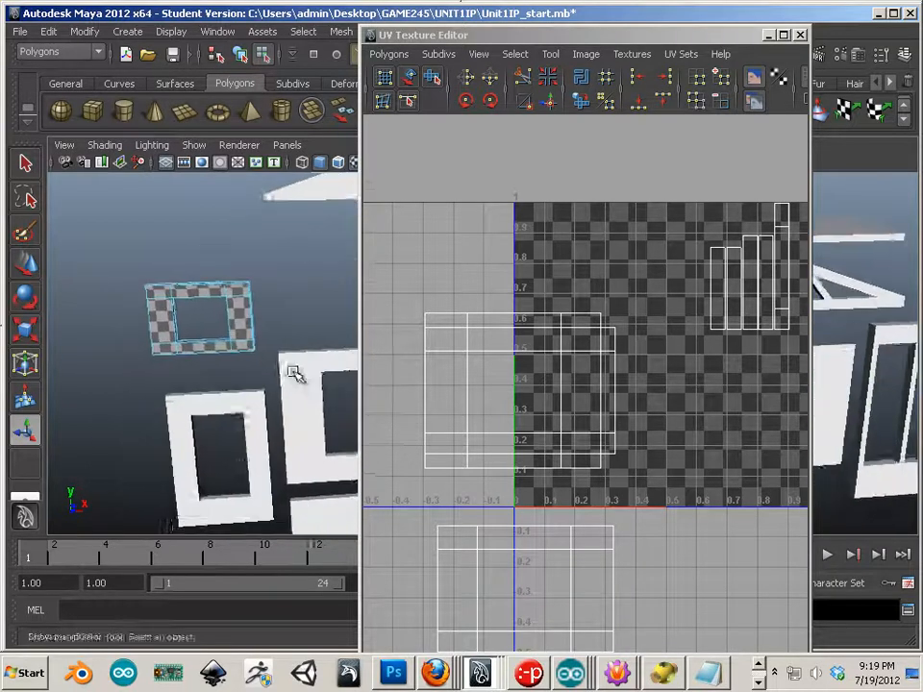
{"action": "right_click_drag", "start_coordinate": [134, 356], "coordinate": [222, 367], "text": "alt"}
{"action": "left_click_drag", "start_coordinate": [222, 366], "coordinate": [247, 363], "text": "alt"}
{"action": "right_click_drag", "start_coordinate": [250, 364], "coordinate": [358, 386], "text": "alt"}
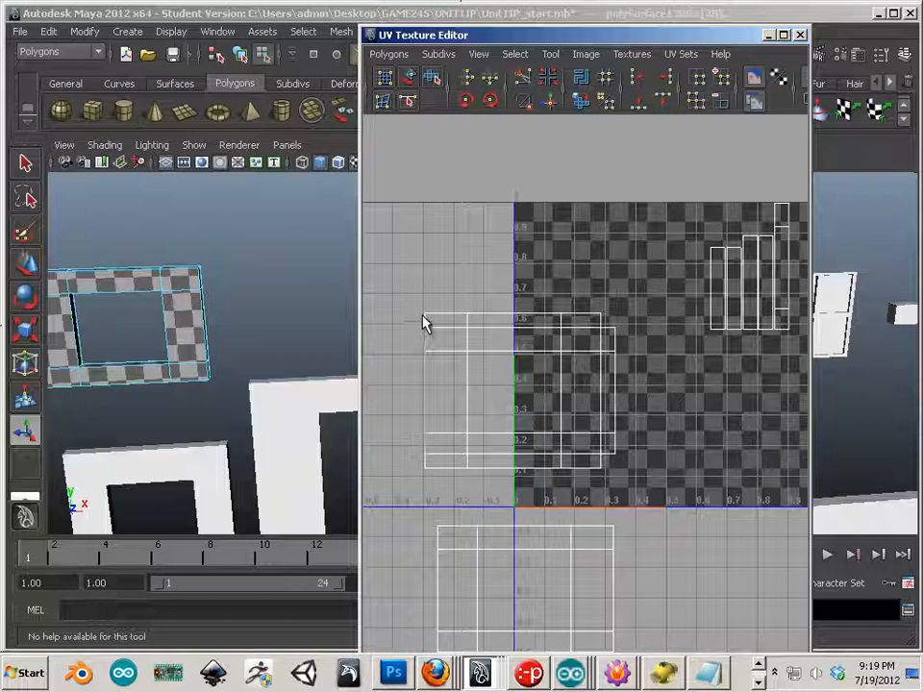
{"action": "left_click", "coordinate": [550, 102]}
{"action": "scroll", "coordinate": [463, 363], "scroll_direction": "up", "scroll_amount": 6}
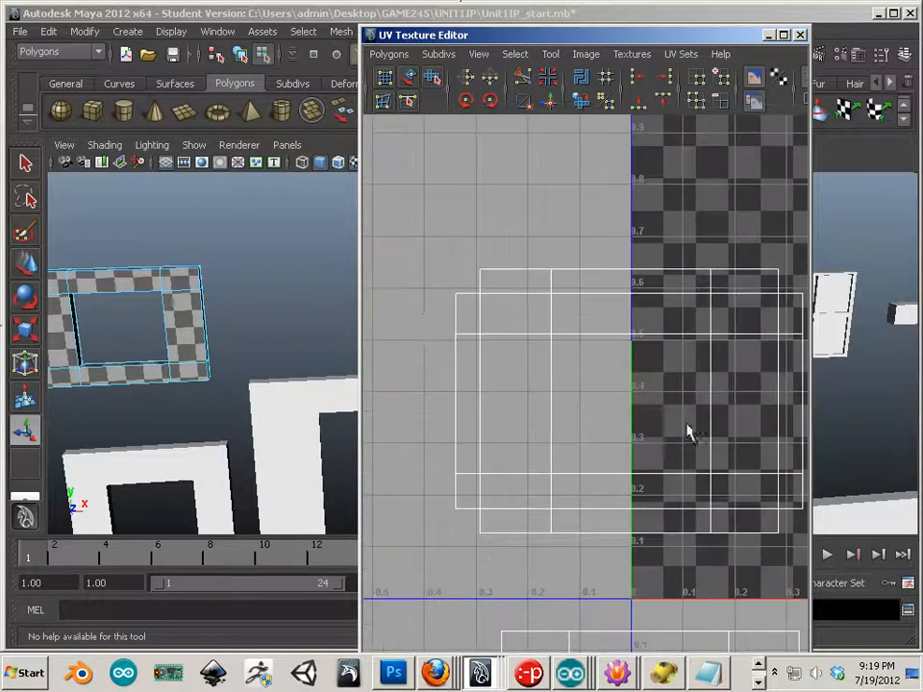
Step: Try sewing the front-frame shell's upper-left corner edges together with Move and Sew UVs, and undo it
{"action": "key", "text": "t"}
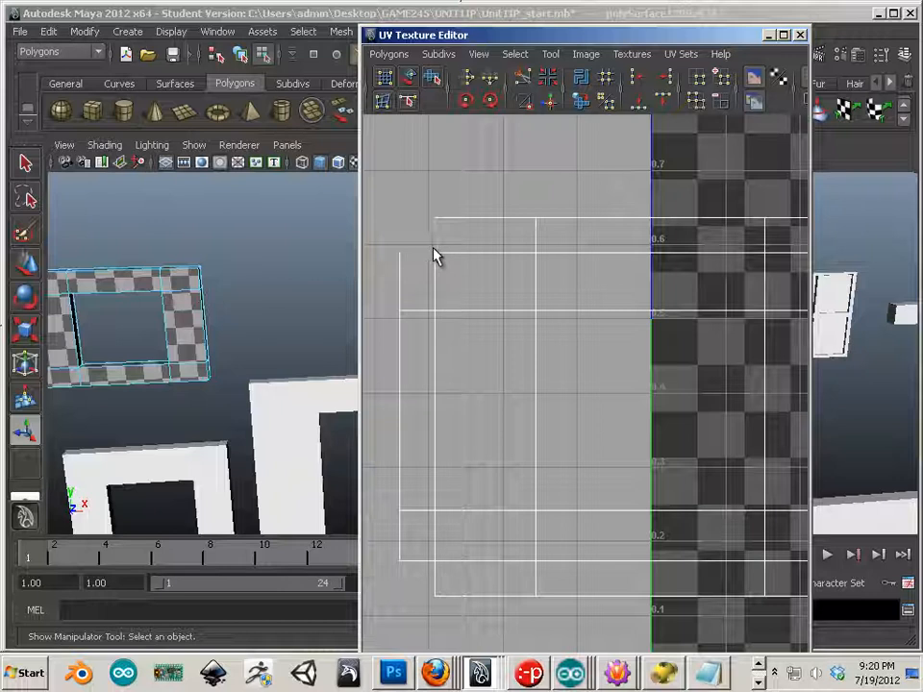
{"action": "left_click", "coordinate": [549, 100]}
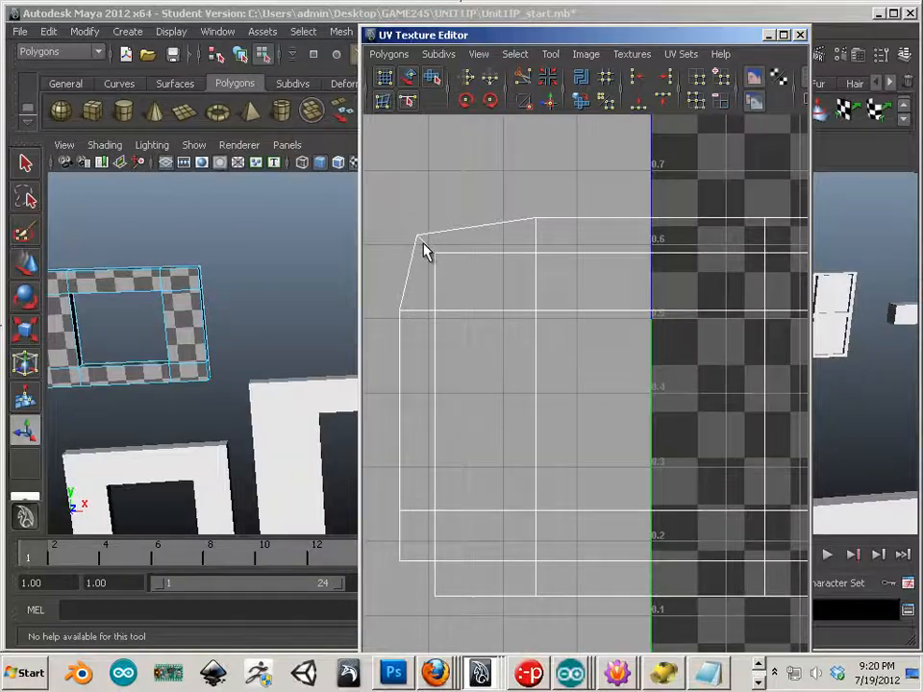
{"action": "key", "text": "ctrl+z"}
Step: Try attaching inner side strips to the top and right edges of the front-frame shell's opening with Move and Sew UVs
{"action": "right_click_drag", "start_coordinate": [452, 267], "coordinate": [373, 296], "text": "alt"}
{"action": "middle_click_drag", "start_coordinate": [652, 348], "coordinate": [527, 289], "text": "alt"}
{"action": "right_click_drag", "start_coordinate": [539, 304], "coordinate": [590, 337], "text": "alt"}
{"action": "middle_click_drag", "start_coordinate": [592, 338], "coordinate": [618, 326], "text": "alt"}
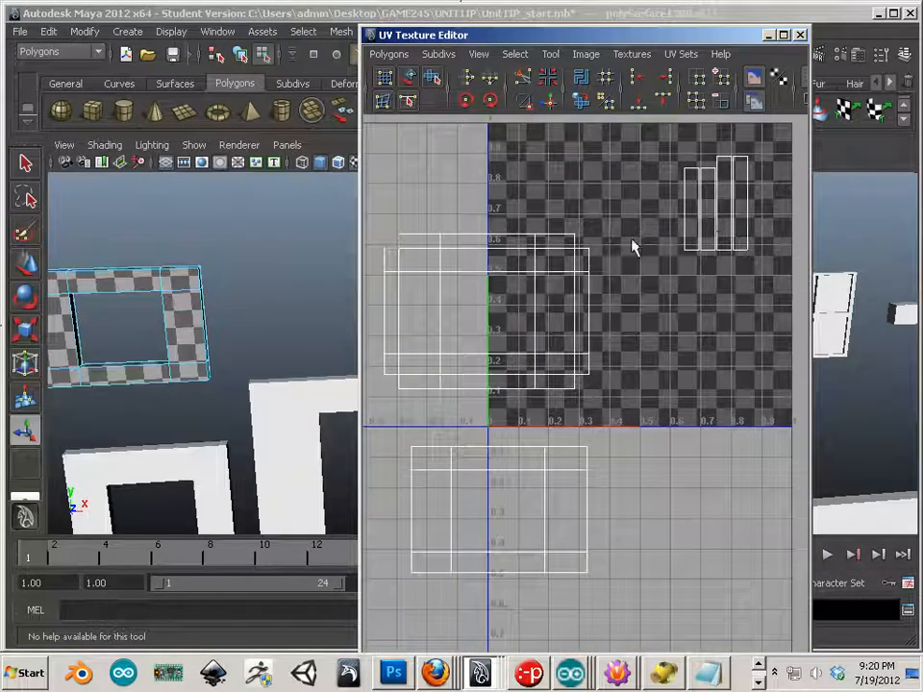
{"action": "middle_click_drag", "start_coordinate": [632, 248], "coordinate": [671, 251], "text": "alt"}
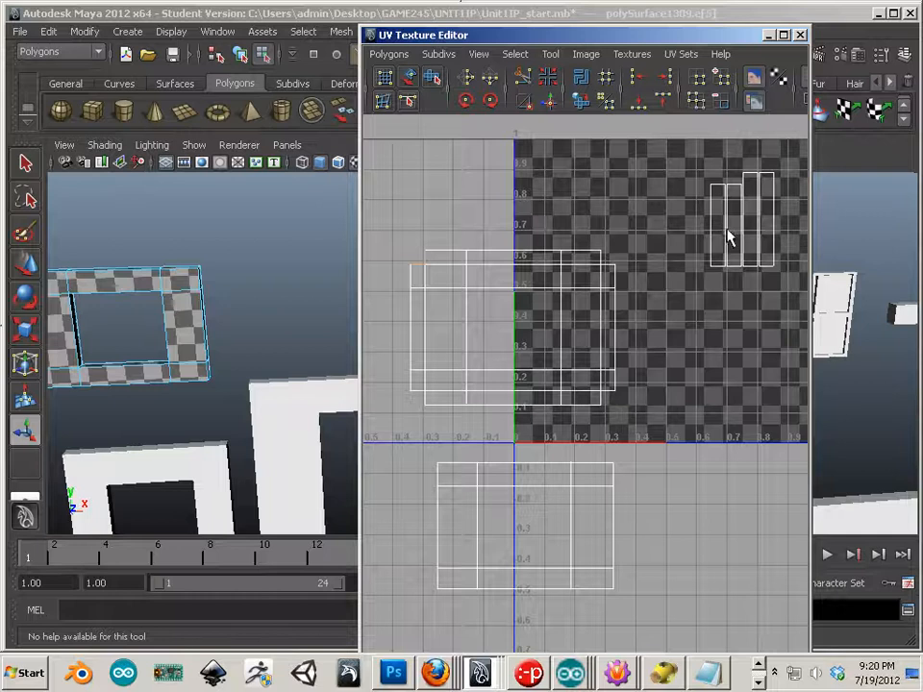
{"action": "right_click_drag", "start_coordinate": [726, 233], "coordinate": [712, 207]}
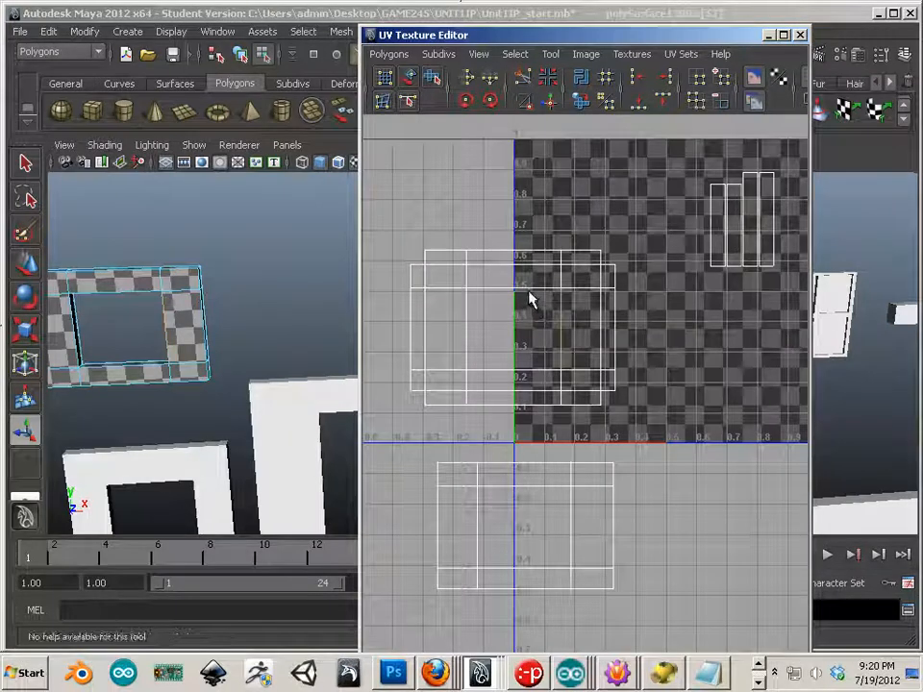
{"action": "left_click", "coordinate": [551, 100]}
{"action": "right_click_drag", "start_coordinate": [518, 266], "coordinate": [715, 371], "text": "alt"}
{"action": "middle_click_drag", "start_coordinate": [470, 250], "coordinate": [577, 382], "text": "alt"}
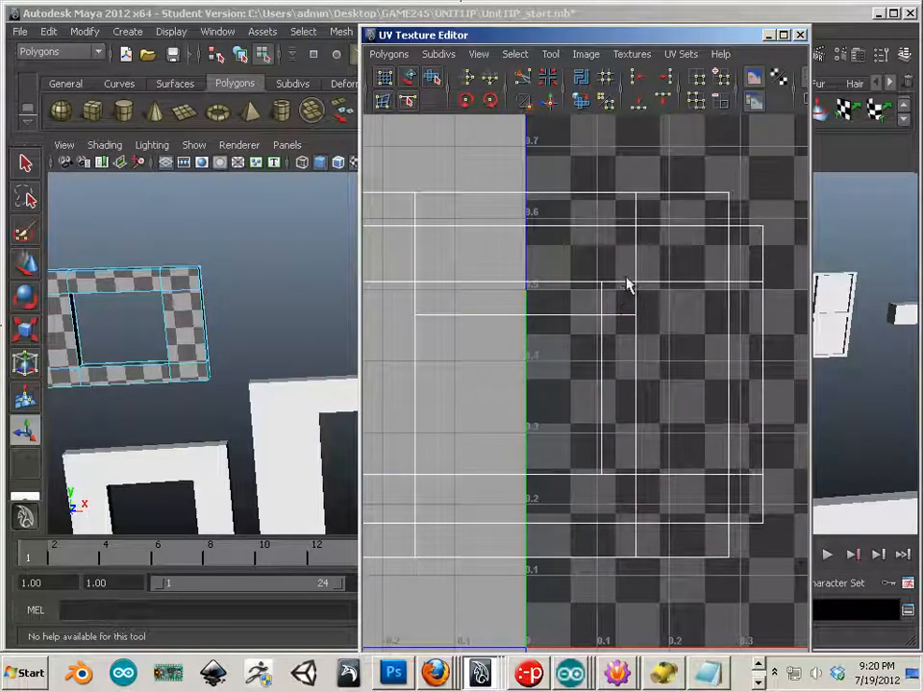
Step: Widen the UV Texture Editor window and turn on shaded UV display to check the shells for overlaps
{"action": "left_click_drag", "start_coordinate": [703, 36], "coordinate": [612, 28]}
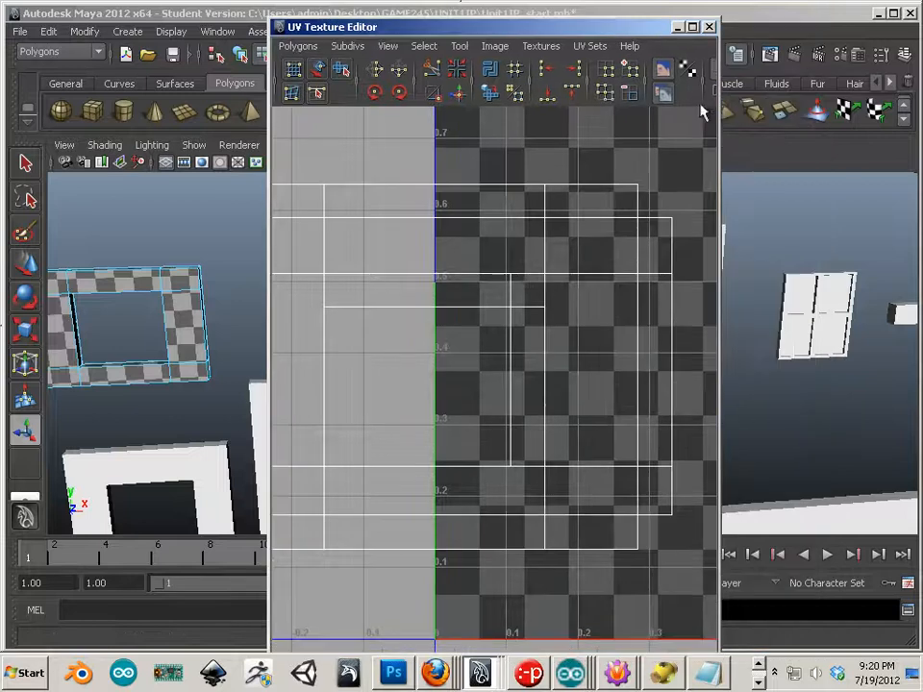
{"action": "left_click_drag", "start_coordinate": [719, 106], "coordinate": [814, 108]}
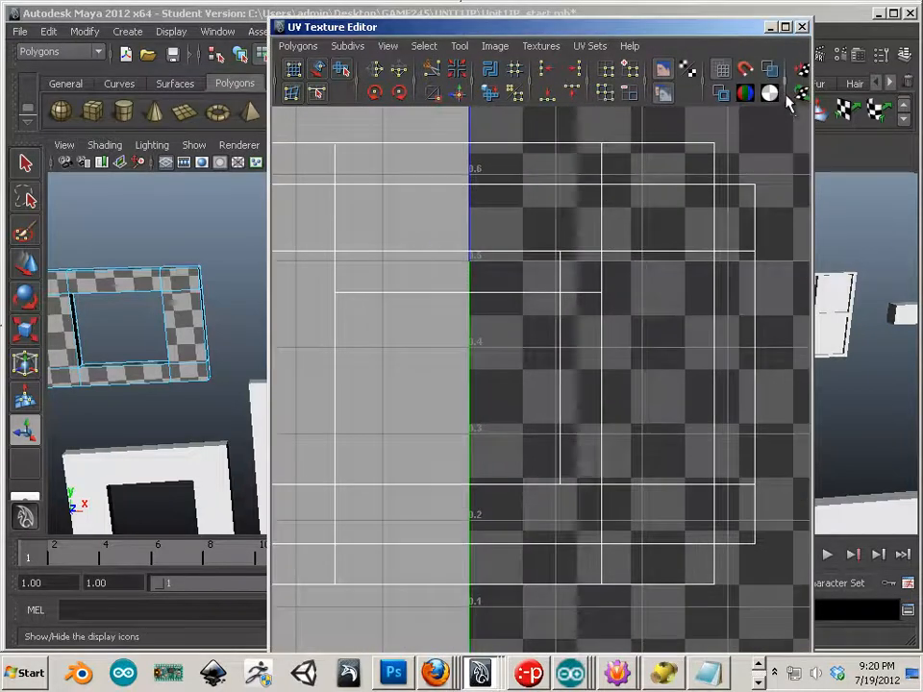
{"action": "left_click", "coordinate": [723, 69]}
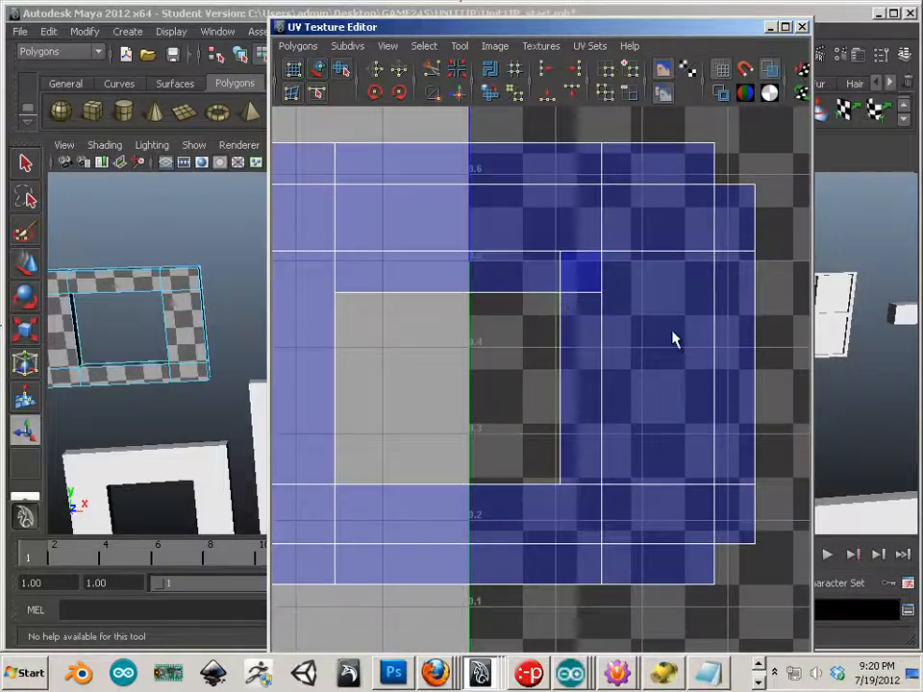
{"action": "right_click_drag", "start_coordinate": [687, 339], "coordinate": [384, 309], "text": "alt"}
{"action": "middle_click_drag", "start_coordinate": [639, 346], "coordinate": [573, 363], "text": "alt"}
{"action": "right_click_drag", "start_coordinate": [574, 363], "coordinate": [494, 352], "text": "alt"}
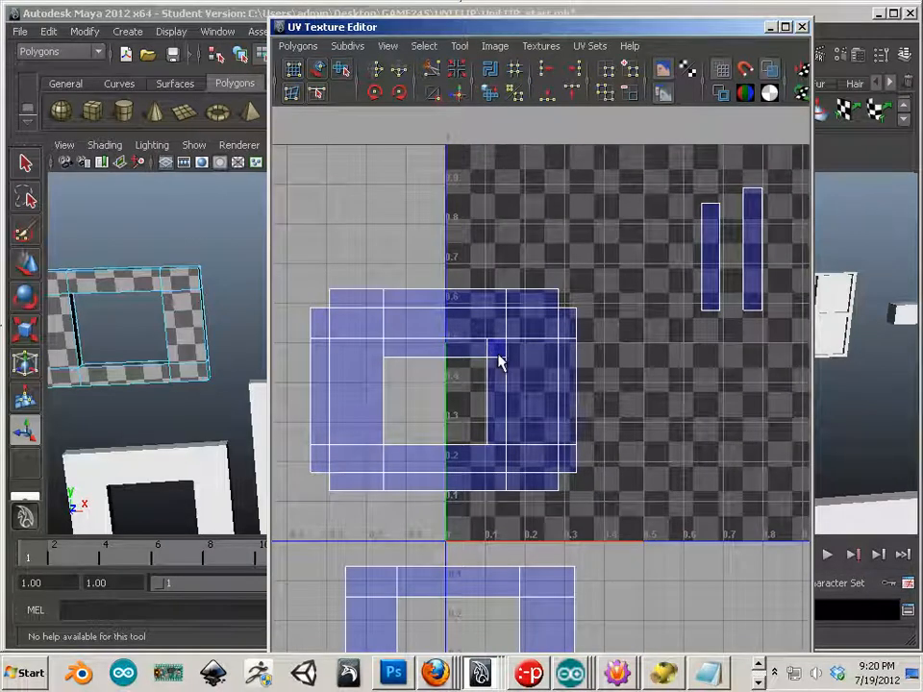
Step: Undo the overlapping inner strip sews and attach two inner strips to the top and bottom edges of the front-frame shell's opening
{"action": "key", "text": "ctrl+z"}
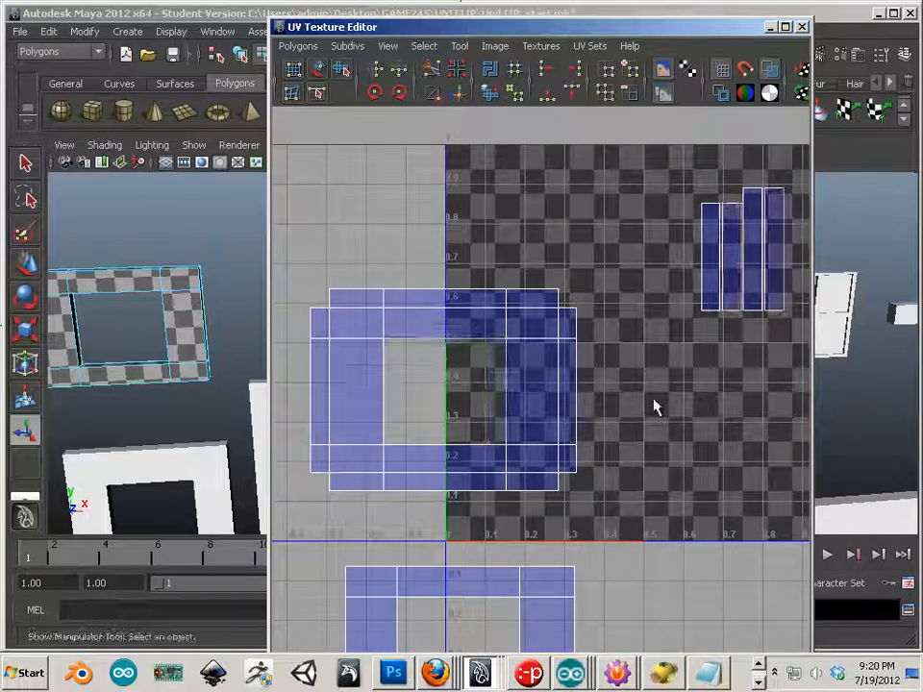
{"action": "middle_click_drag", "start_coordinate": [652, 380], "coordinate": [643, 346], "text": "alt"}
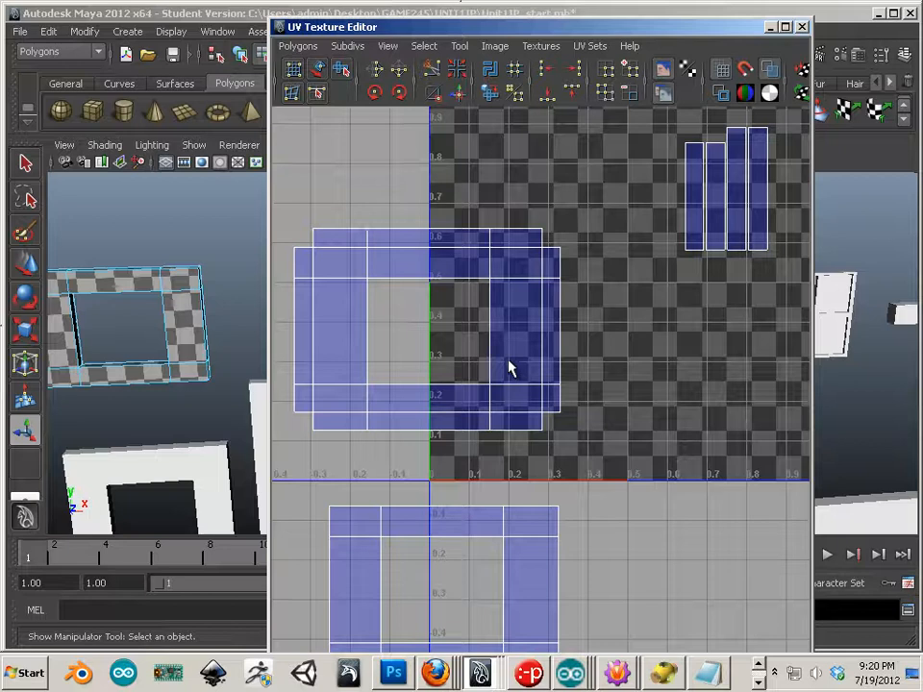
{"action": "right_click_drag", "start_coordinate": [594, 361], "coordinate": [496, 357], "text": "alt"}
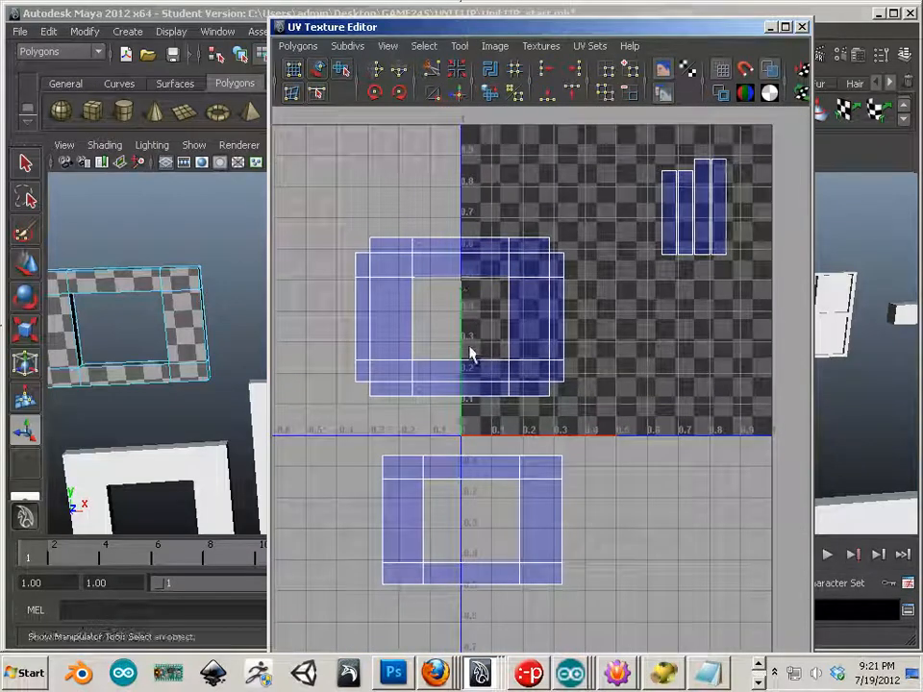
{"action": "left_click", "coordinate": [462, 94]}
Step: Attach the other two inner strips to the left and right edges of the back-frame shell's opening with Move and Sew UVs
{"action": "middle_click_drag", "start_coordinate": [500, 339], "coordinate": [503, 265], "text": "alt"}
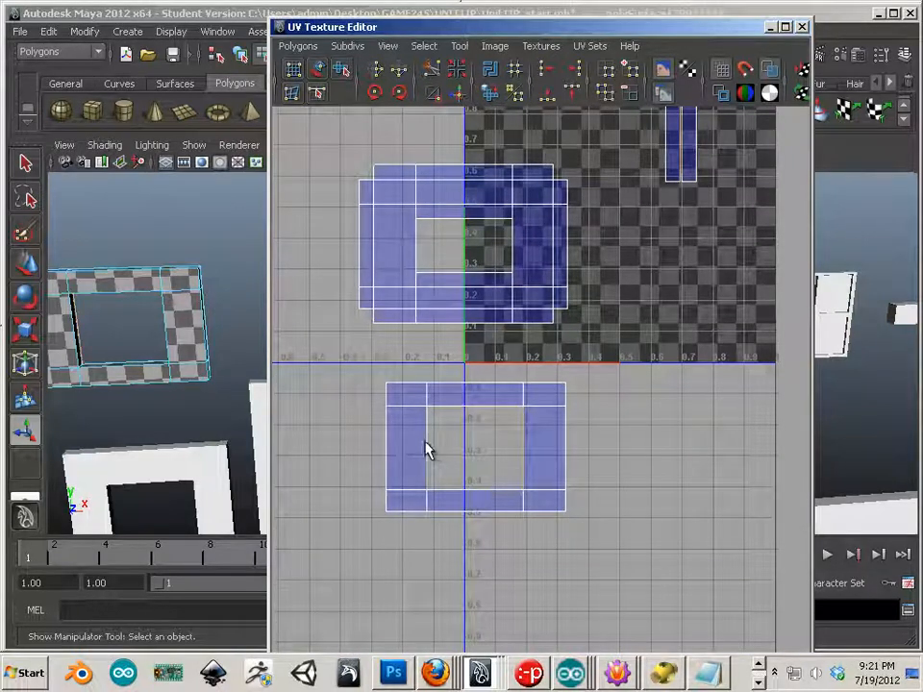
{"action": "left_click", "coordinate": [462, 95]}
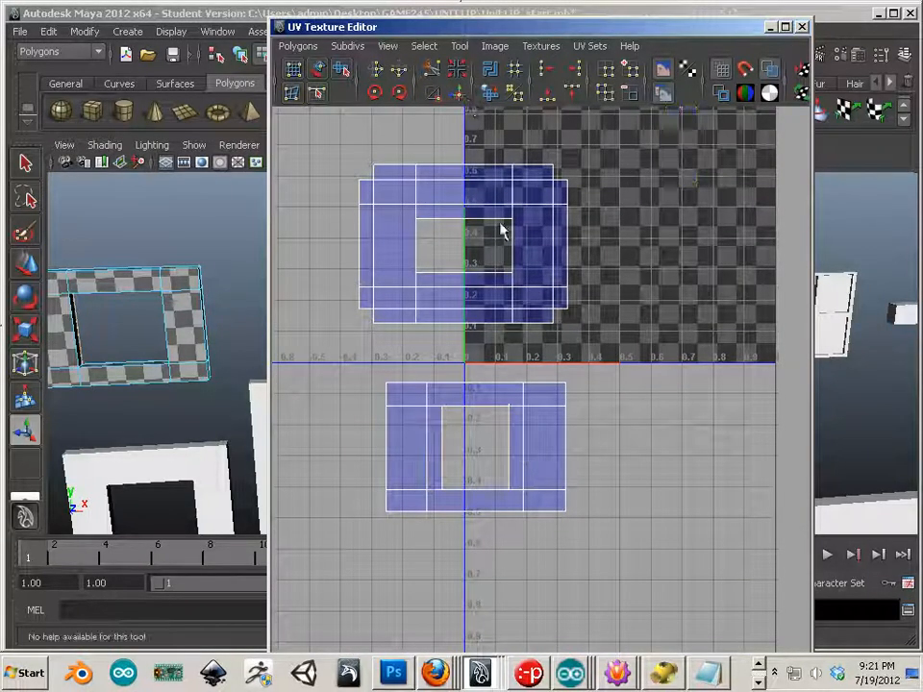
{"action": "middle_click_drag", "start_coordinate": [498, 371], "coordinate": [479, 442], "text": "alt"}
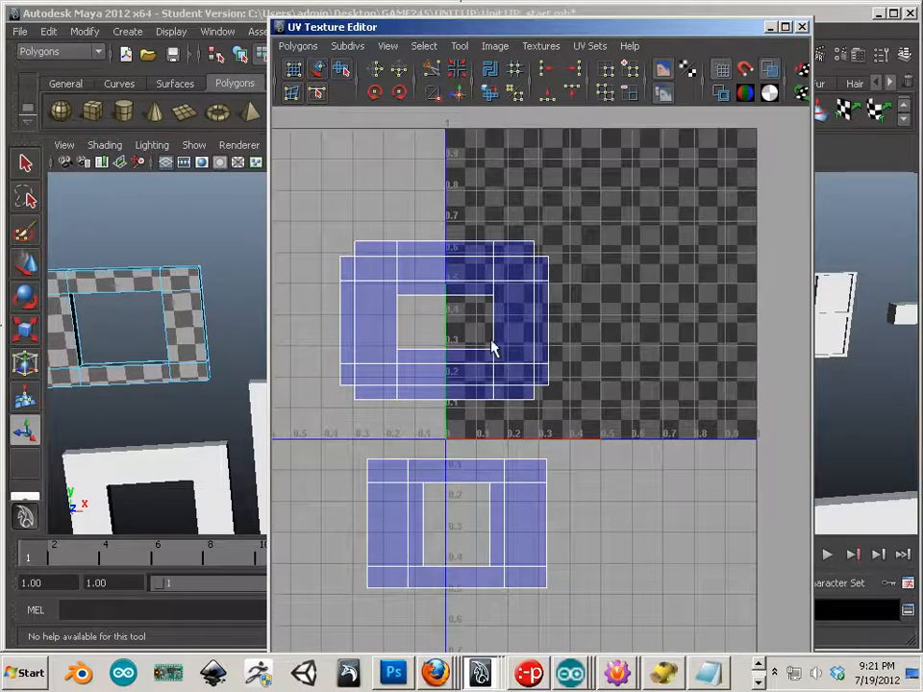
Step: Move both shells into the 0 to 1 UV space, with the back-frame shell directly below the front-frame shell, and deselect the UVs
{"action": "right_click_drag", "start_coordinate": [511, 344], "coordinate": [556, 348]}
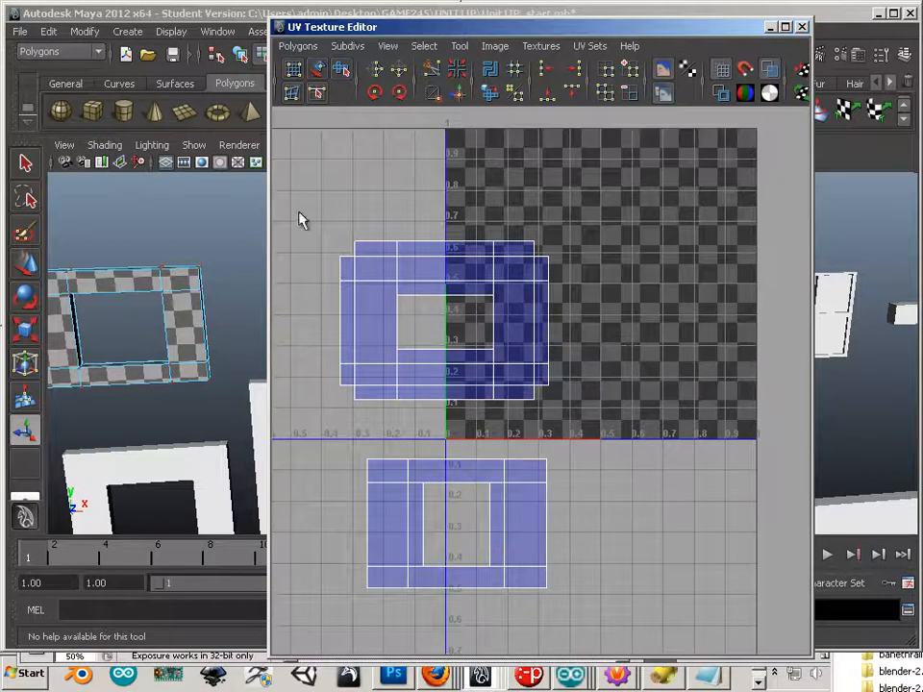
{"action": "left_click_drag", "start_coordinate": [299, 218], "coordinate": [631, 634]}
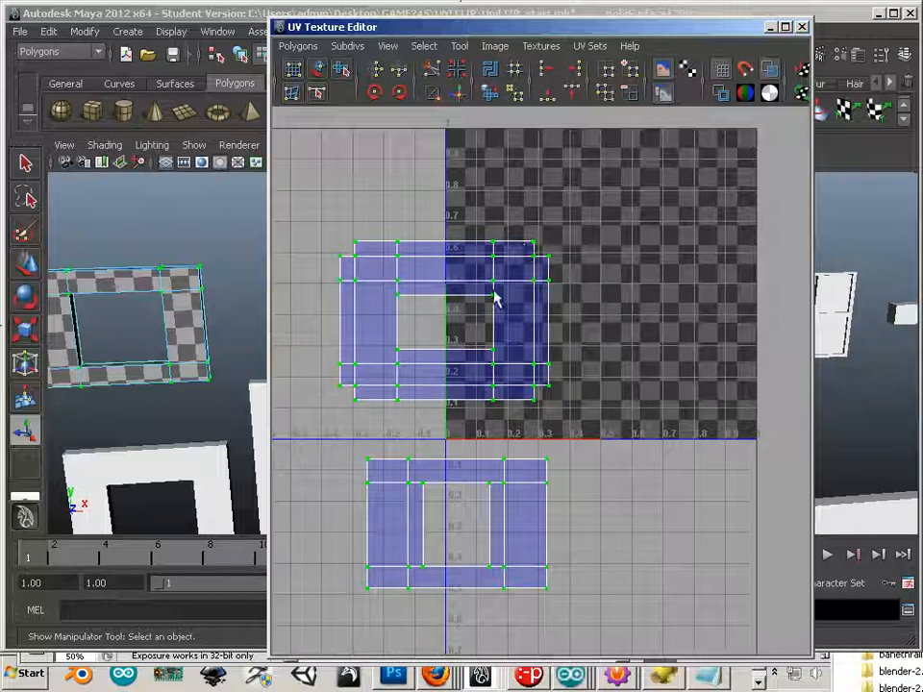
{"action": "key", "text": "w"}
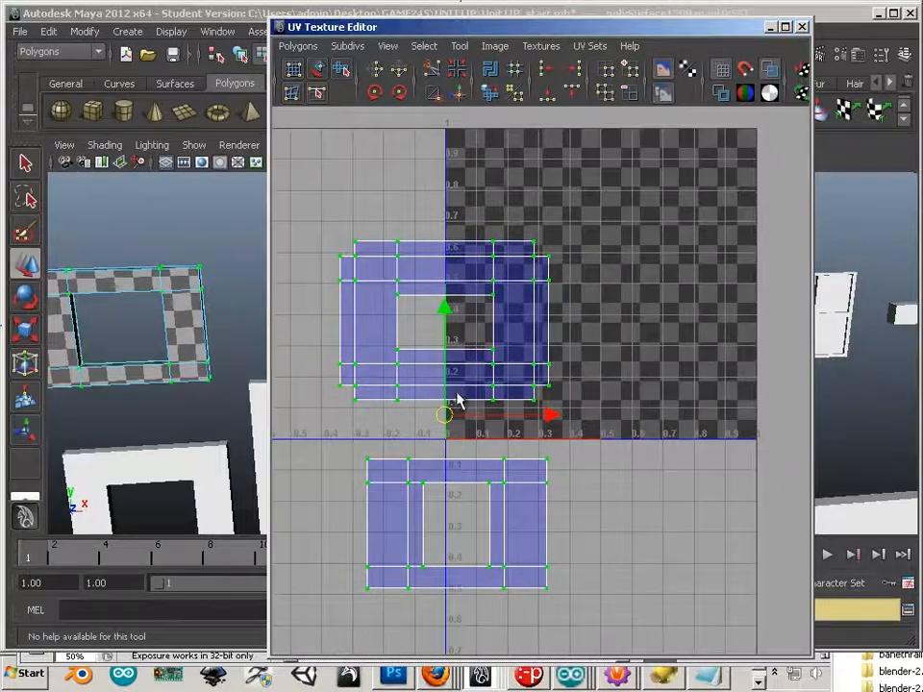
{"action": "left_click_drag", "start_coordinate": [465, 409], "coordinate": [595, 312]}
{"action": "left_click_drag", "start_coordinate": [504, 331], "coordinate": [712, 536]}
{"action": "left_click_drag", "start_coordinate": [602, 414], "coordinate": [592, 366]}
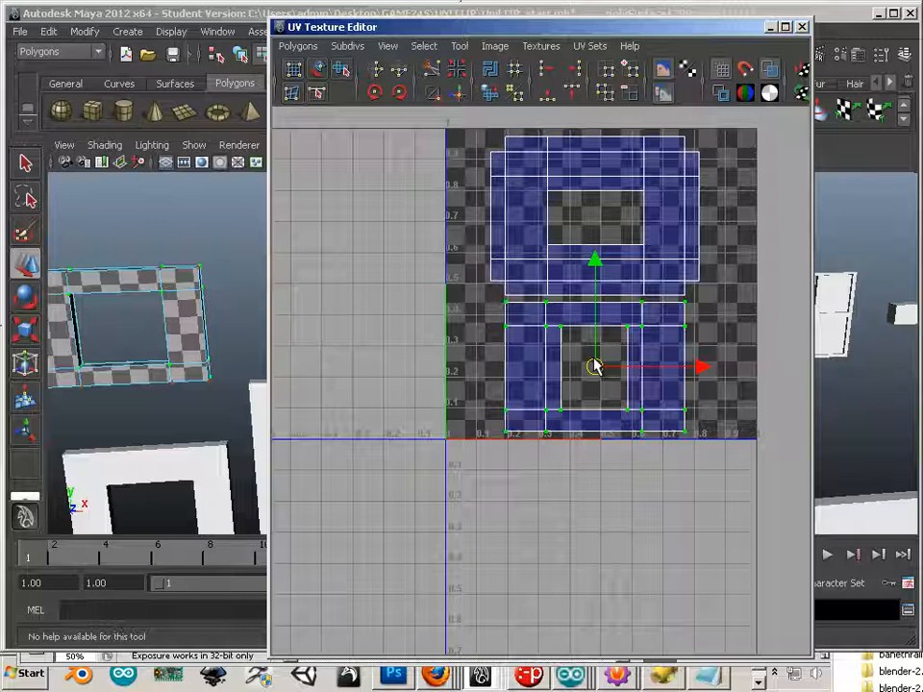
{"action": "left_click", "coordinate": [536, 476]}
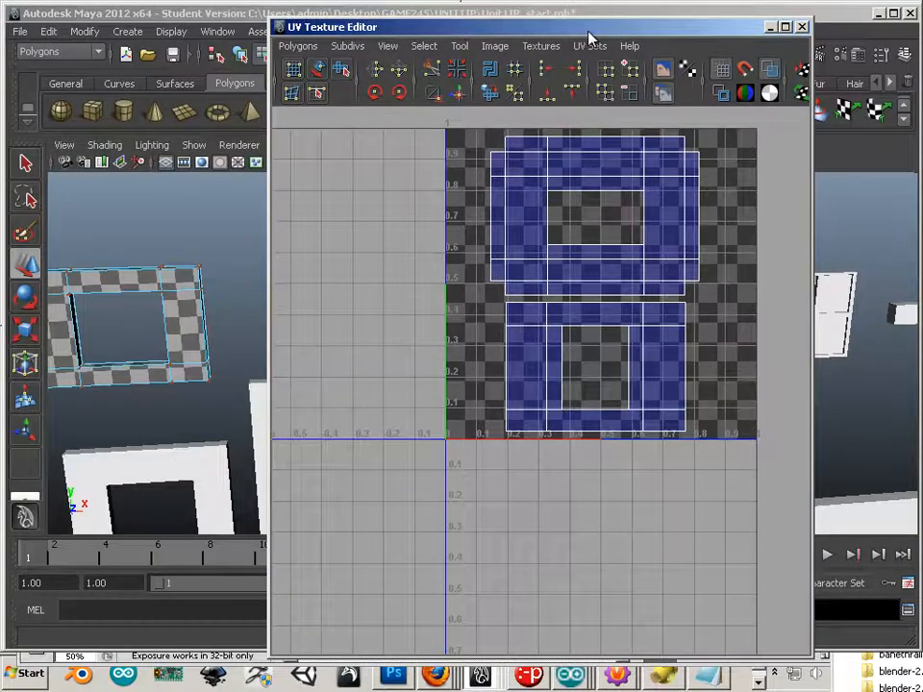
Step: Move the UV Texture Editor aside and examine the checker pattern on the window wall piece beside the other house pieces
{"action": "left_click_drag", "start_coordinate": [587, 30], "coordinate": [874, 347]}
{"action": "scroll", "coordinate": [384, 364], "scroll_direction": "down", "scroll_amount": 3}
{"action": "scroll", "coordinate": [388, 368], "scroll_direction": "down", "scroll_amount": 3}
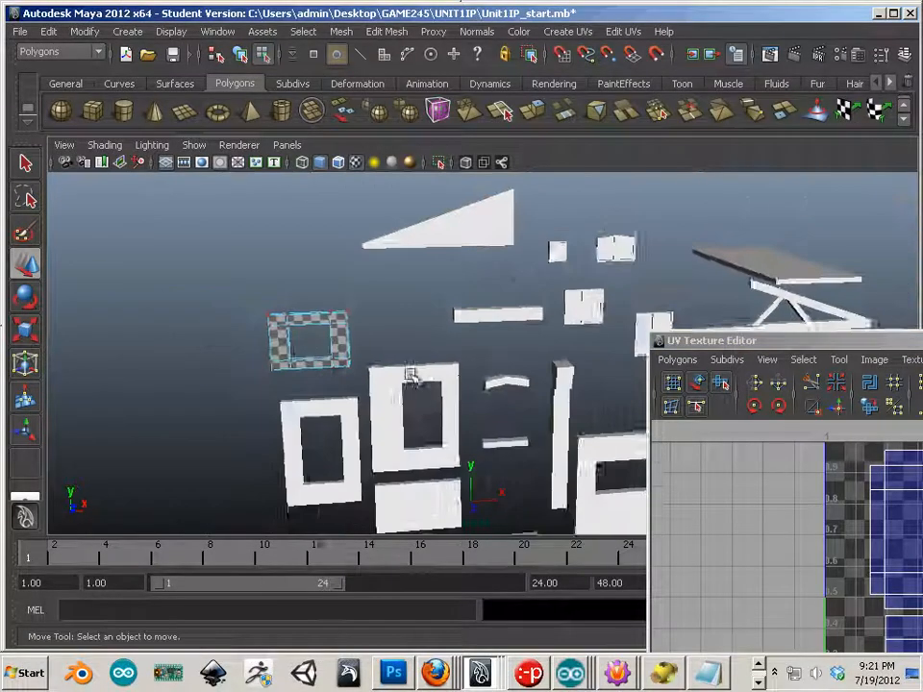
{"action": "middle_click_drag", "start_coordinate": [396, 375], "coordinate": [347, 375], "text": "alt"}
{"action": "right_click_drag", "start_coordinate": [349, 375], "coordinate": [543, 428], "text": "alt"}
{"action": "middle_click_drag", "start_coordinate": [406, 390], "coordinate": [465, 377], "text": "alt"}
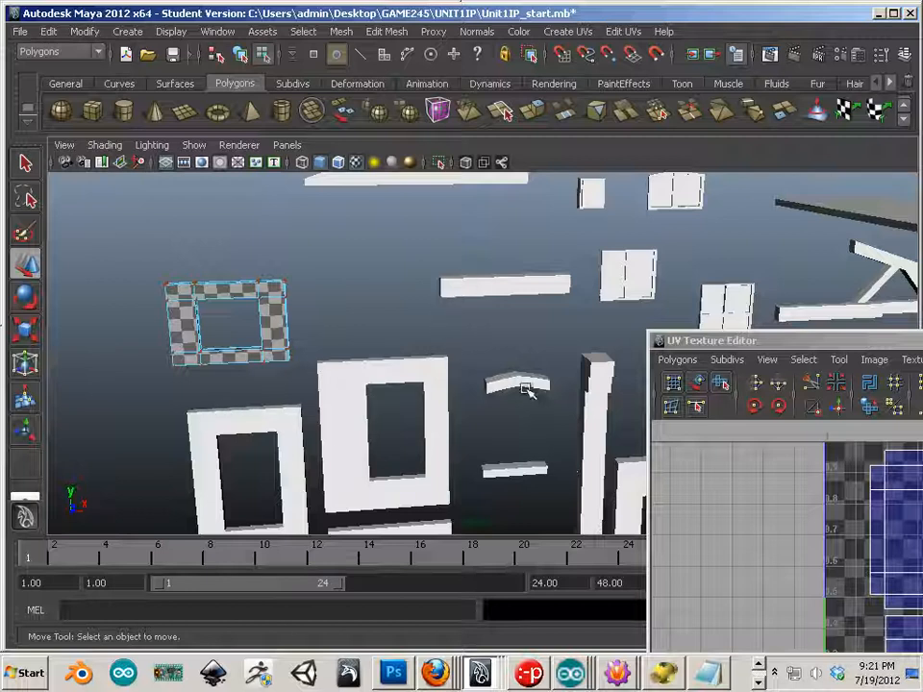
{"action": "middle_click_drag", "start_coordinate": [501, 381], "coordinate": [501, 466], "text": "alt"}
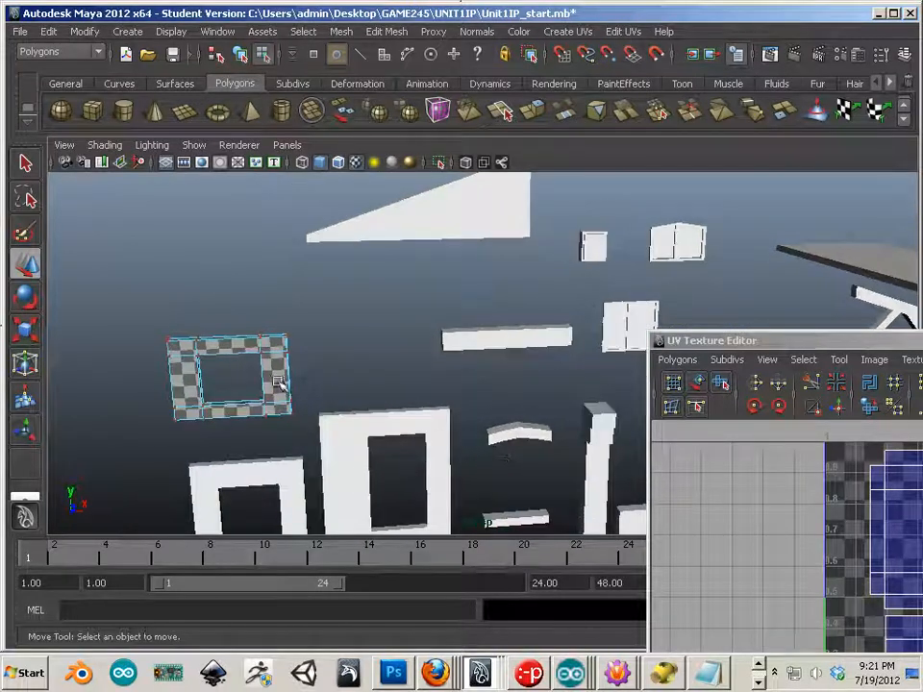